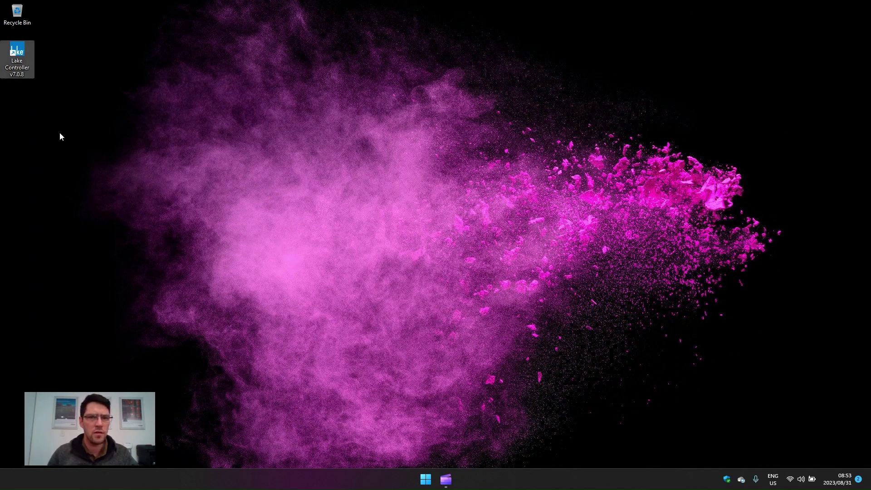
Launch Lake Controller and pick the OFFLINE option instead of a network adapter
{"action": "double_click", "coordinate": [15, 58]}
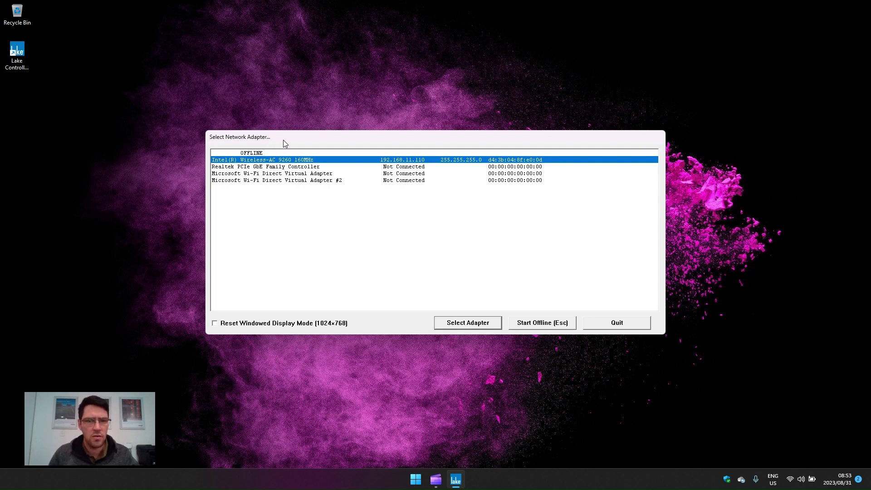
{"action": "left_click", "coordinate": [287, 168]}
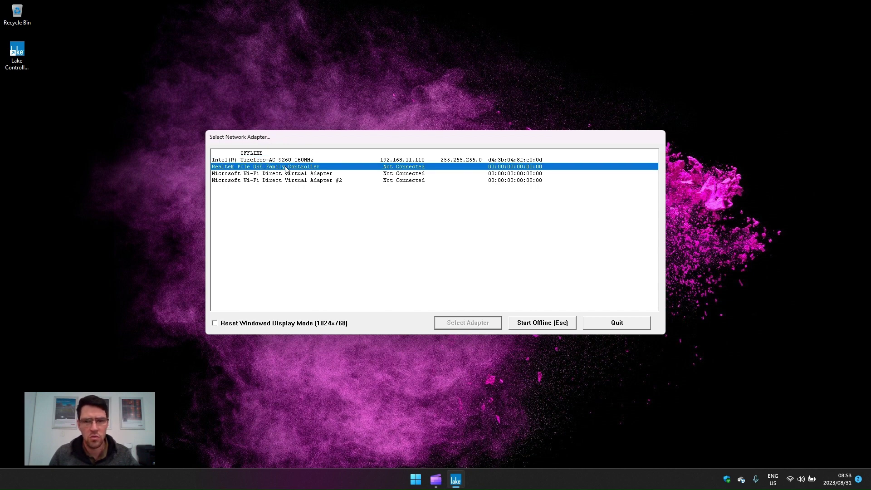
{"action": "left_click", "coordinate": [278, 153]}
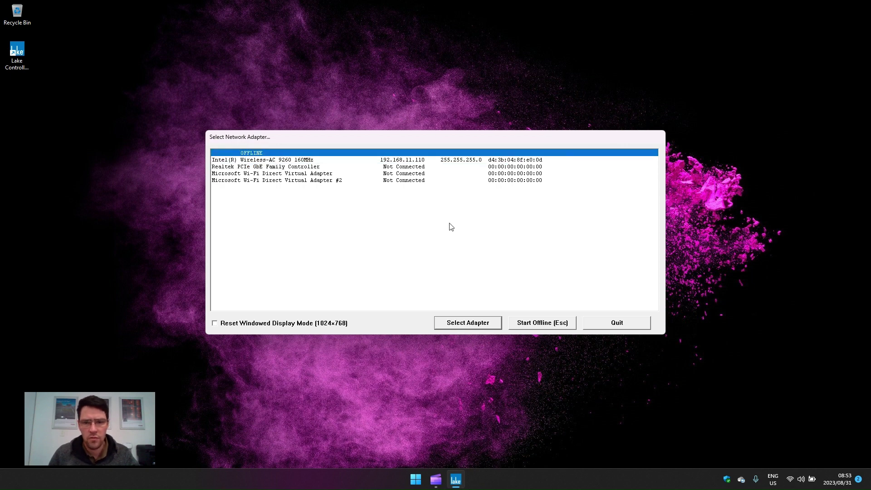
Start the controller offline and decline recalling the last system configuration
{"action": "left_click", "coordinate": [467, 323]}
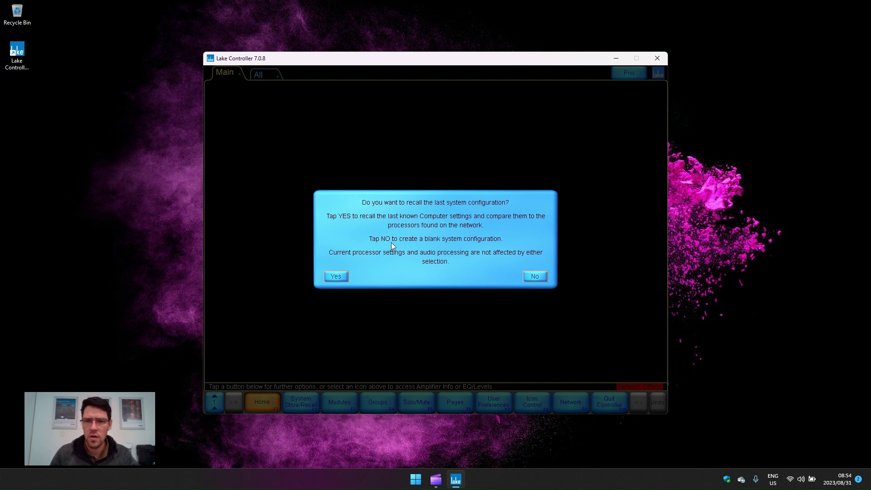
{"action": "left_click", "coordinate": [535, 278]}
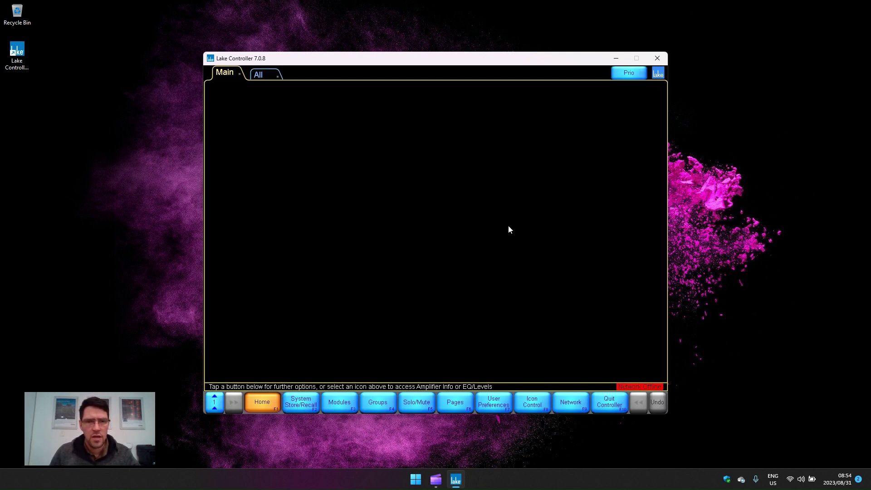
Drag the Virtual PLM 14000 from the Virtual Frames folder onto the Main page
{"action": "left_click", "coordinate": [343, 403]}
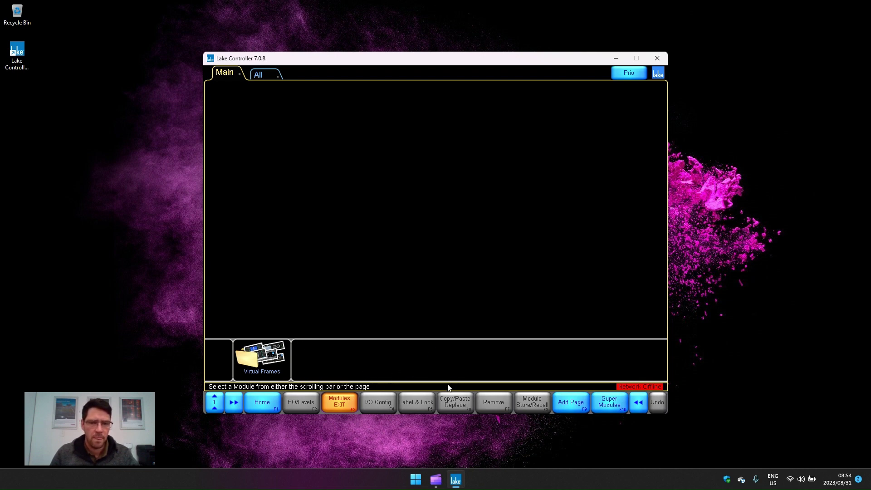
{"action": "left_click", "coordinate": [265, 366]}
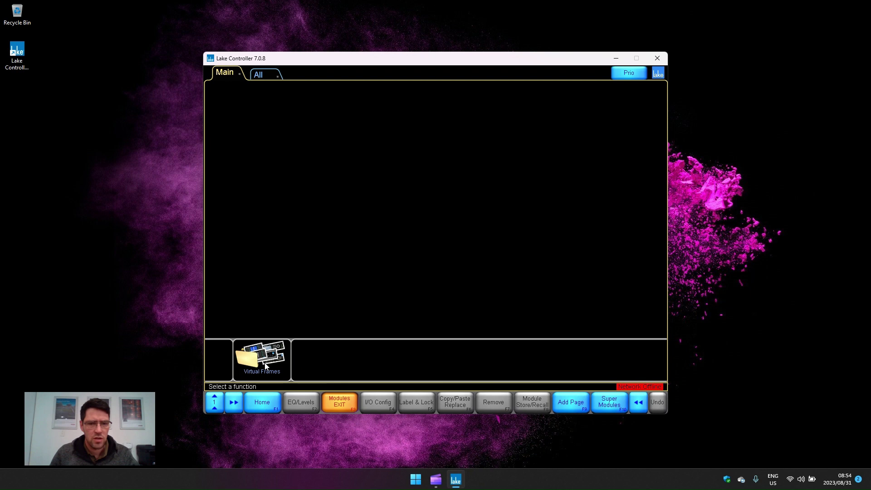
{"action": "left_click", "coordinate": [265, 366]}
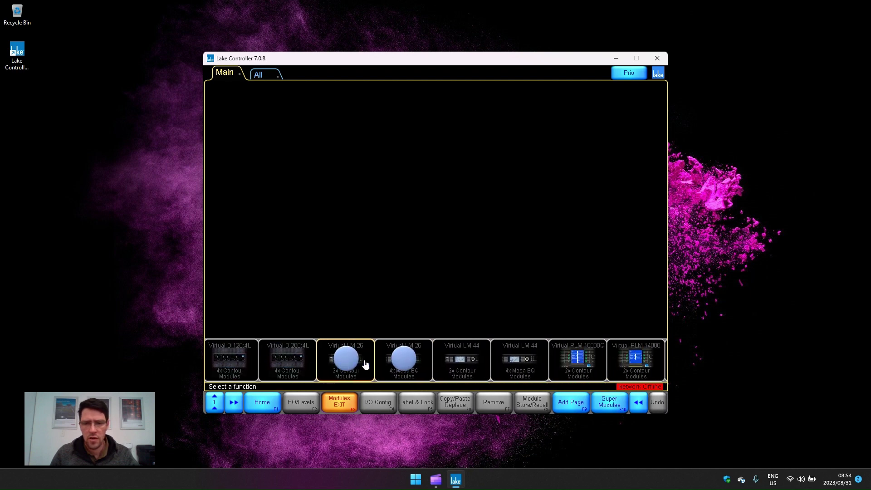
{"action": "scroll", "coordinate": [399, 363], "scroll_direction": "down", "scroll_amount": 5}
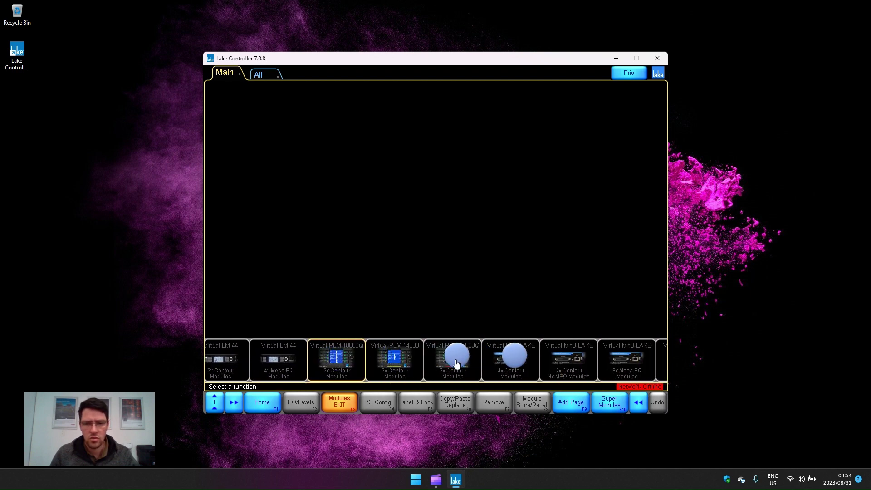
{"action": "left_click", "coordinate": [396, 358]}
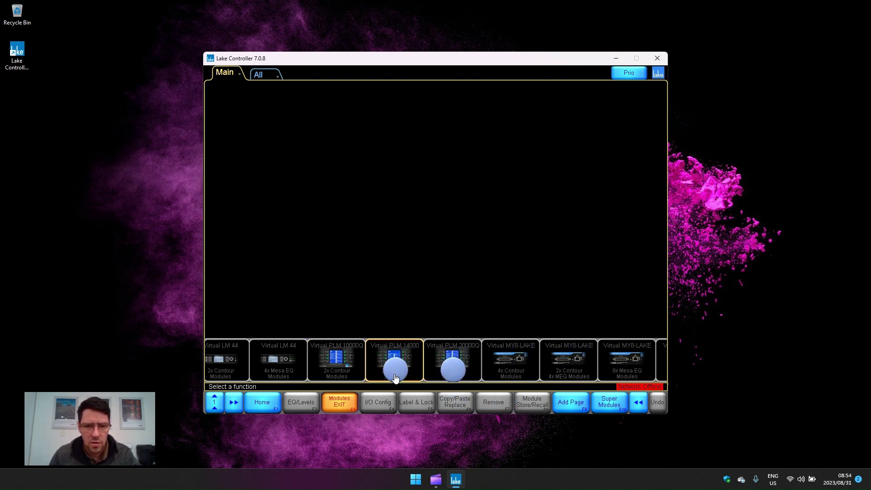
{"action": "left_click_drag", "start_coordinate": [393, 373], "coordinate": [398, 222]}
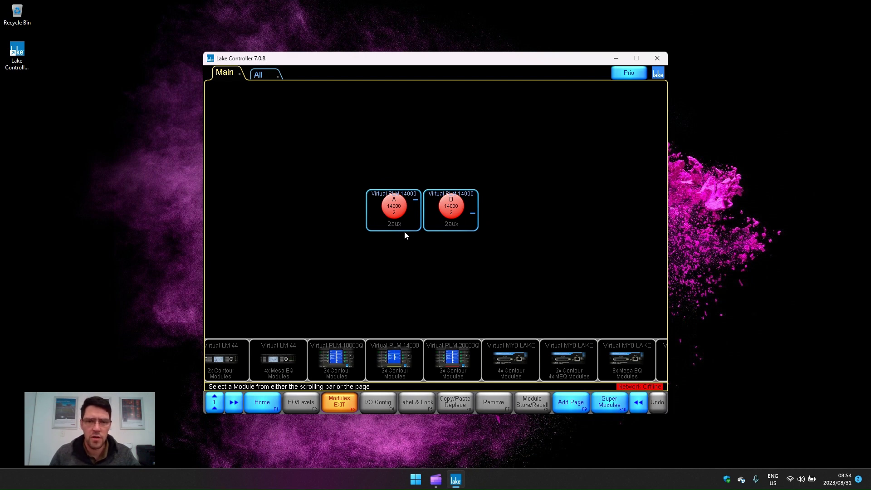
Switch the selection between PLM 14000 modules A and B, ending with module A selected
{"action": "left_click", "coordinate": [404, 218]}
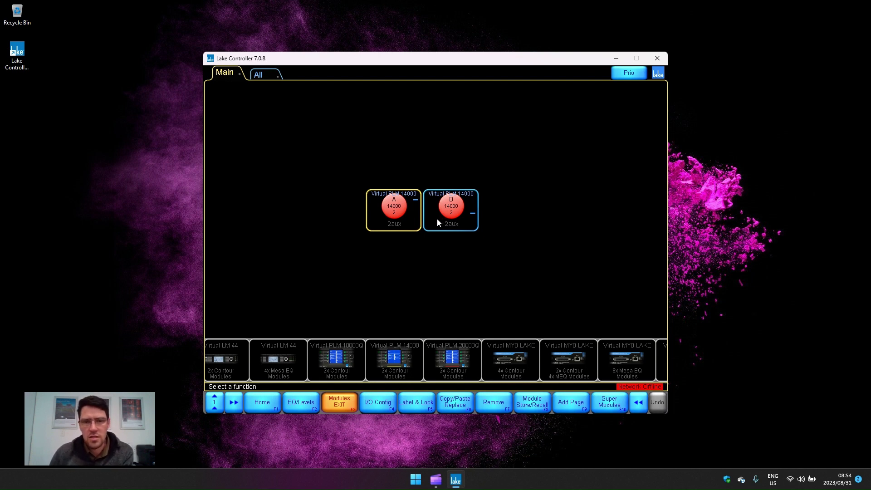
{"action": "left_click", "coordinate": [436, 219]}
{"action": "left_click", "coordinate": [413, 222]}
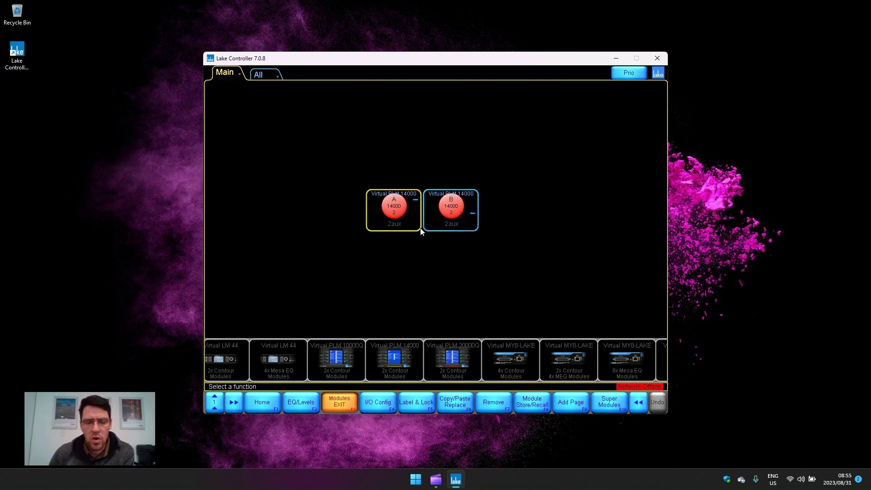
{"action": "left_click", "coordinate": [436, 225]}
{"action": "left_click", "coordinate": [411, 221]}
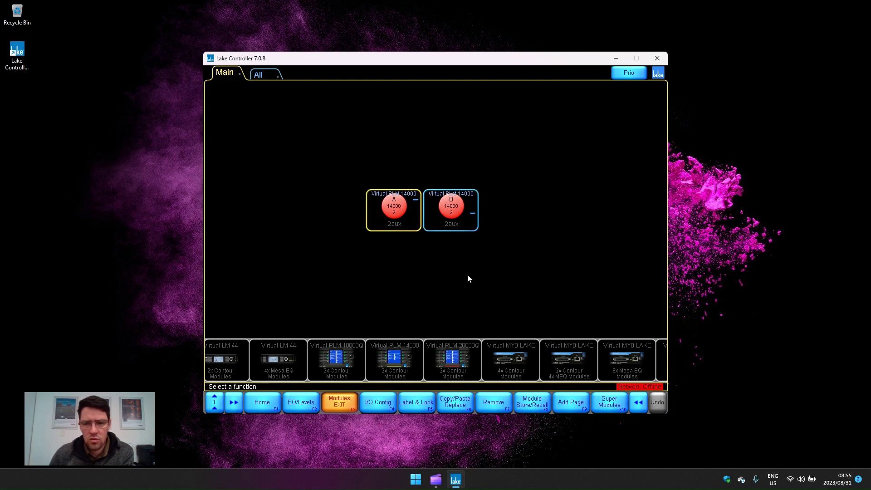
{"action": "left_click", "coordinate": [440, 226]}
{"action": "left_click", "coordinate": [410, 225]}
In the module Store/Recall browser, navigate via My Computer into C:\Program Files (x86)
{"action": "left_click", "coordinate": [531, 405]}
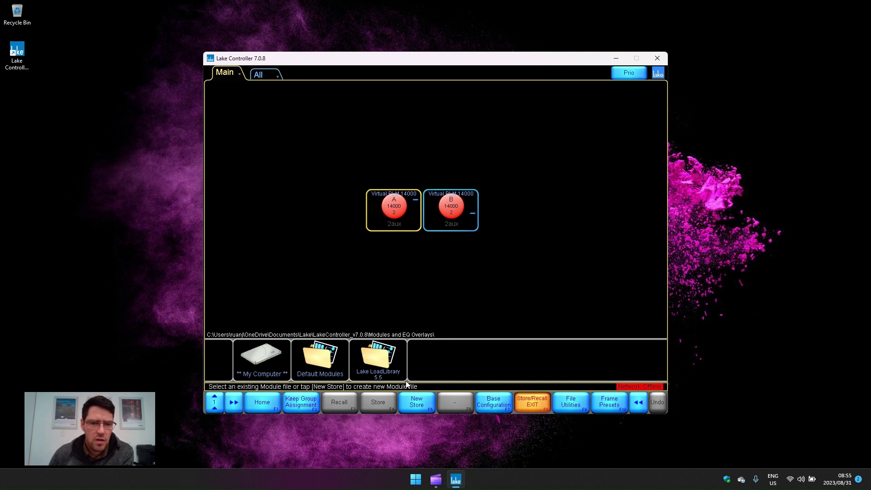
{"action": "double_click", "coordinate": [372, 360]}
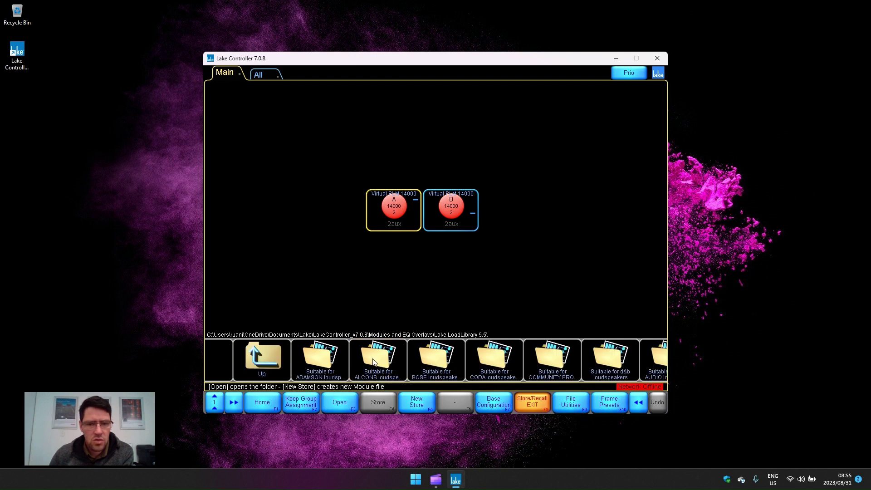
{"action": "double_click", "coordinate": [273, 368]}
{"action": "double_click", "coordinate": [264, 356]}
{"action": "double_click", "coordinate": [320, 358]}
{"action": "scroll", "coordinate": [557, 357], "scroll_direction": "down", "scroll_amount": 5}
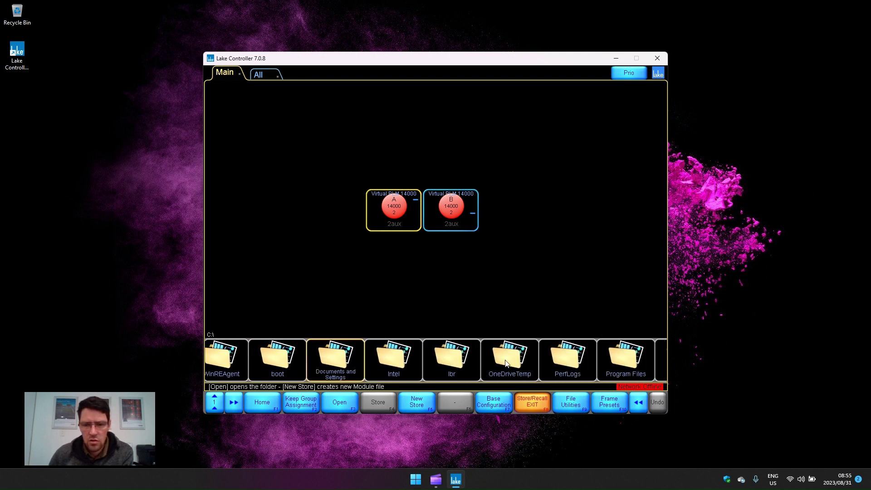
{"action": "scroll", "coordinate": [550, 360], "scroll_direction": "down", "scroll_amount": 1}
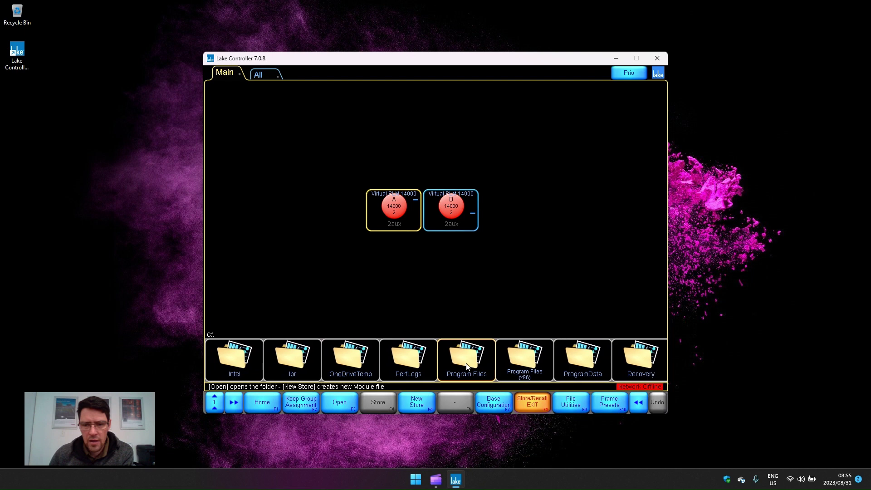
{"action": "double_click", "coordinate": [529, 365]}
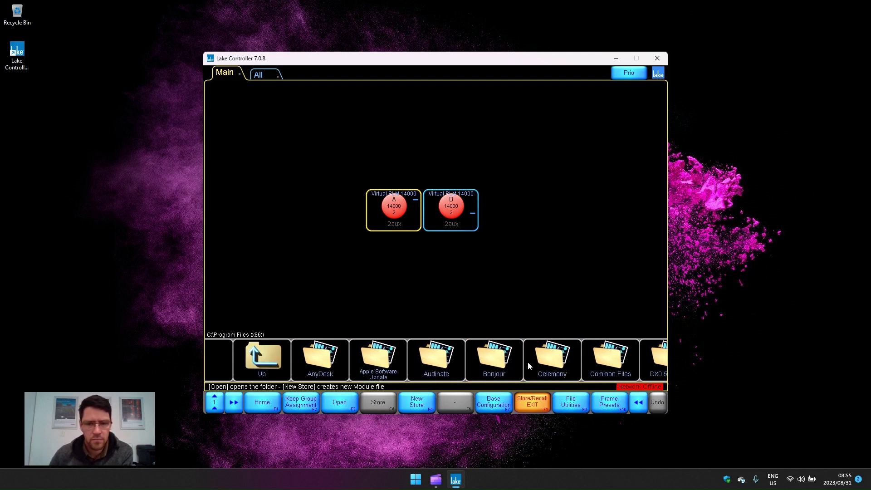
{"action": "scroll", "coordinate": [447, 367], "scroll_direction": "down", "scroll_amount": 3}
{"action": "scroll", "coordinate": [448, 368], "scroll_direction": "down", "scroll_amount": 2}
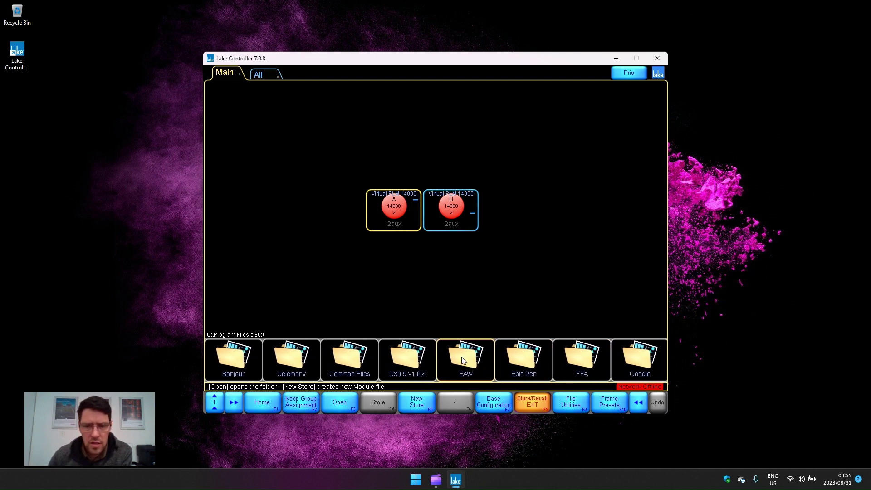
Go into EAW > EAW Data > UX8800 and scroll the folder tiles toward SB
{"action": "double_click", "coordinate": [460, 354]}
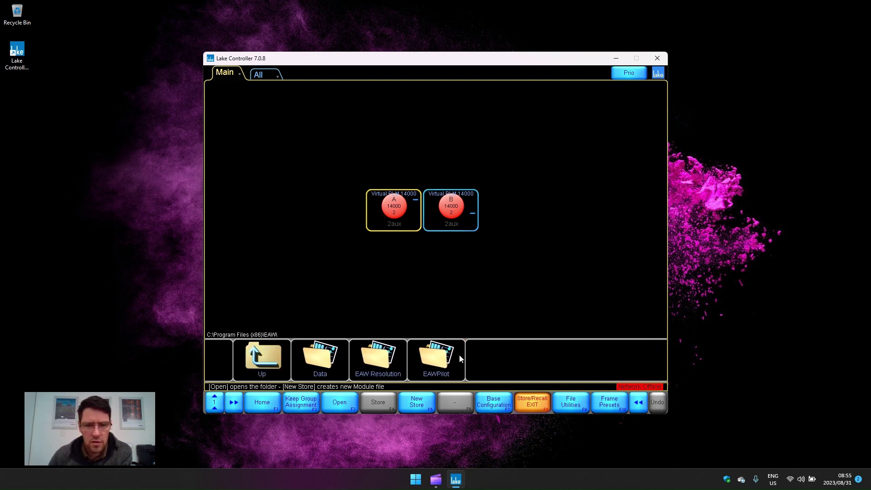
{"action": "double_click", "coordinate": [321, 364]}
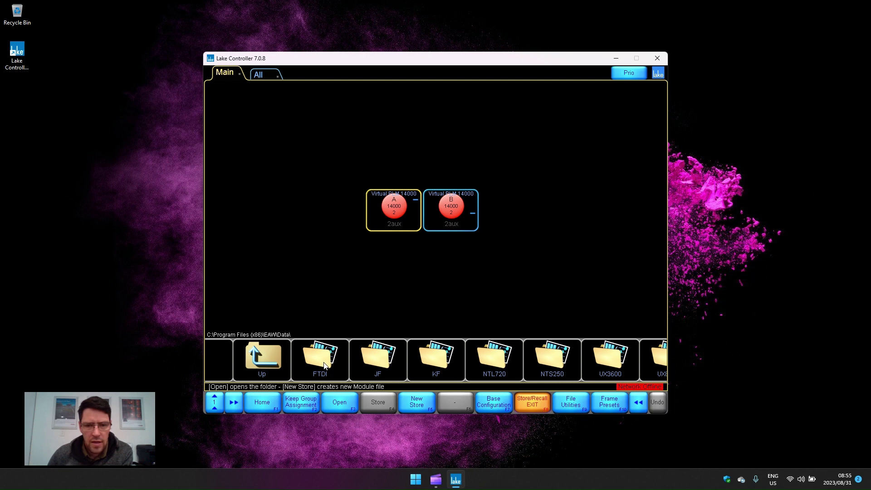
{"action": "left_click", "coordinate": [553, 361]}
{"action": "left_click_drag", "start_coordinate": [553, 362], "coordinate": [386, 363]}
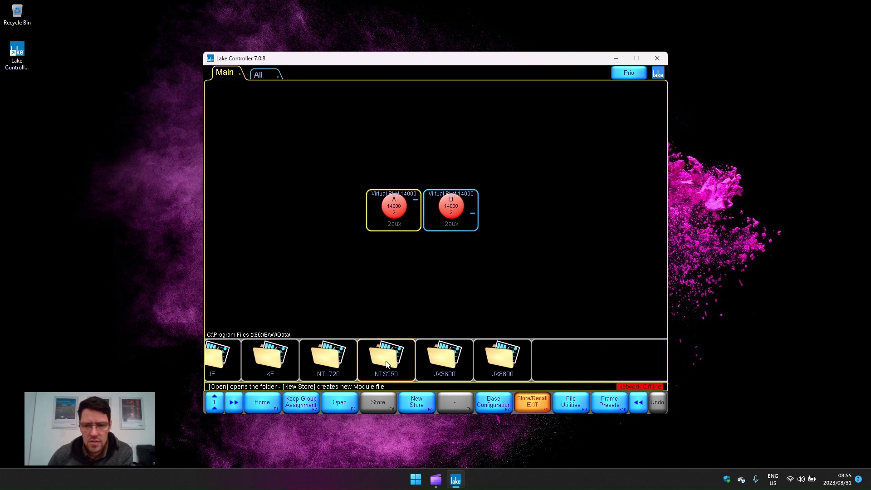
{"action": "left_click", "coordinate": [508, 360]}
{"action": "left_click", "coordinate": [508, 360]}
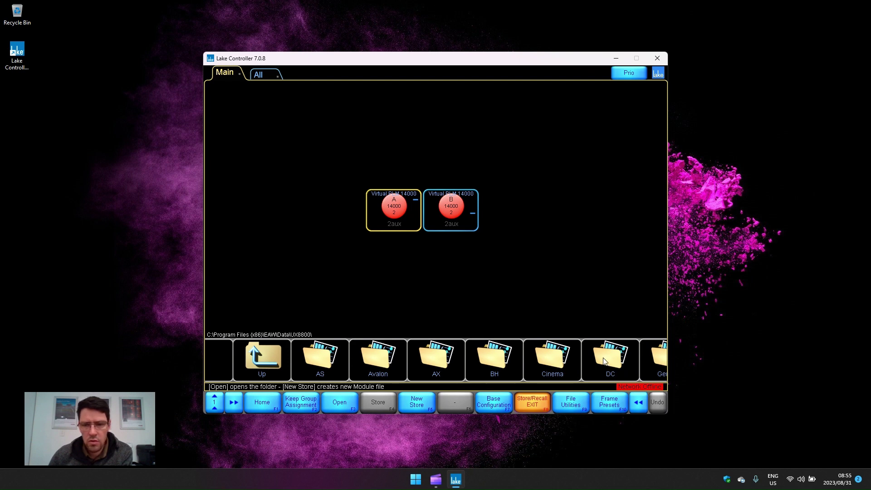
{"action": "left_click_drag", "start_coordinate": [605, 361], "coordinate": [410, 363]}
{"action": "left_click_drag", "start_coordinate": [608, 362], "coordinate": [409, 363]}
{"action": "left_click", "coordinate": [526, 361]}
{"action": "left_click_drag", "start_coordinate": [526, 361], "coordinate": [403, 361]}
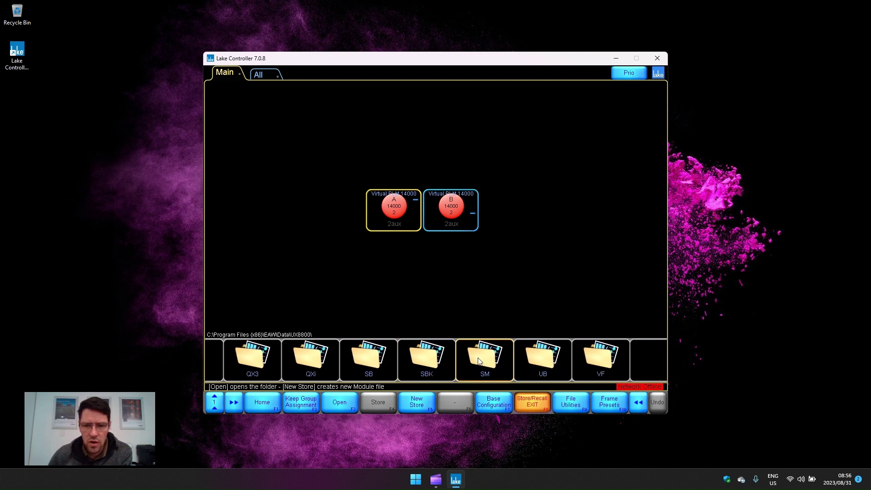
{"action": "left_click", "coordinate": [402, 358]}
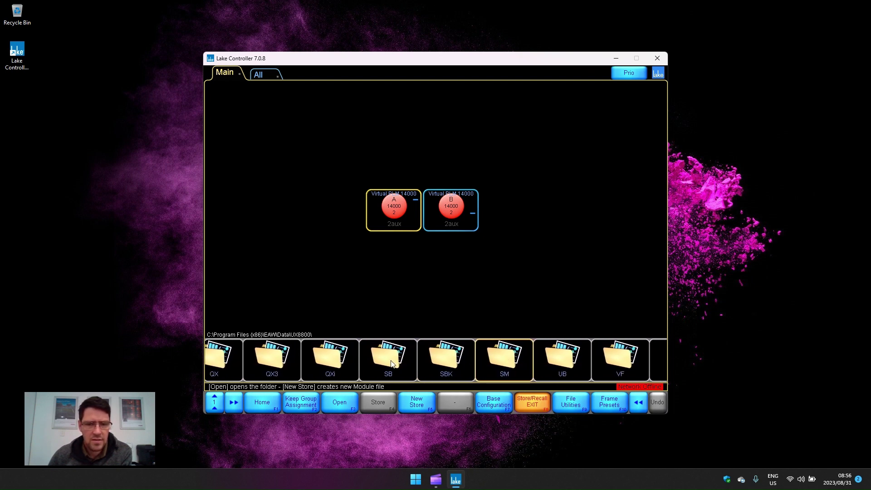
Open the SB folder, scroll its presets and select the SB1001_1002 SNGL Rev C tile
{"action": "double_click", "coordinate": [390, 360]}
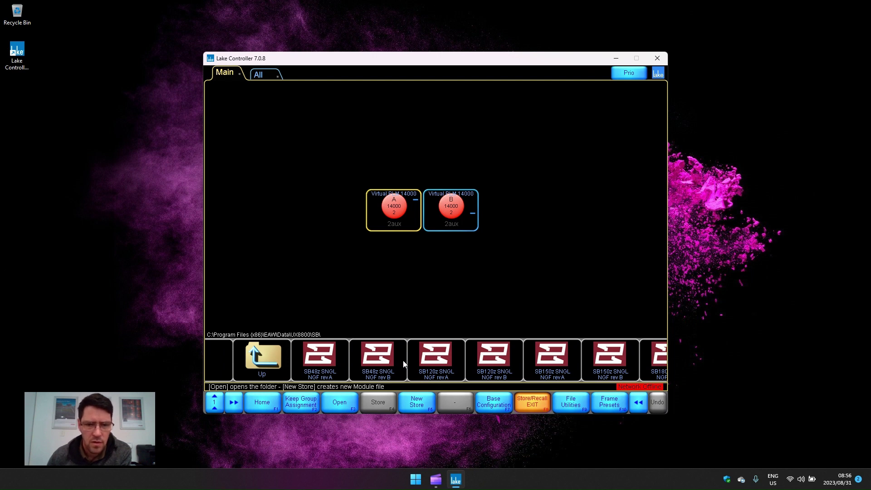
{"action": "left_click_drag", "start_coordinate": [572, 365], "coordinate": [322, 369]}
{"action": "left_click", "coordinate": [517, 372]}
{"action": "left_click_drag", "start_coordinate": [517, 373], "coordinate": [324, 368]}
{"action": "left_click_drag", "start_coordinate": [456, 364], "coordinate": [423, 359]}
{"action": "left_click_drag", "start_coordinate": [526, 361], "coordinate": [327, 365]}
{"action": "left_click_drag", "start_coordinate": [556, 362], "coordinate": [408, 366]}
{"action": "left_click_drag", "start_coordinate": [519, 360], "coordinate": [420, 365]}
{"action": "left_click_drag", "start_coordinate": [572, 367], "coordinate": [395, 365]}
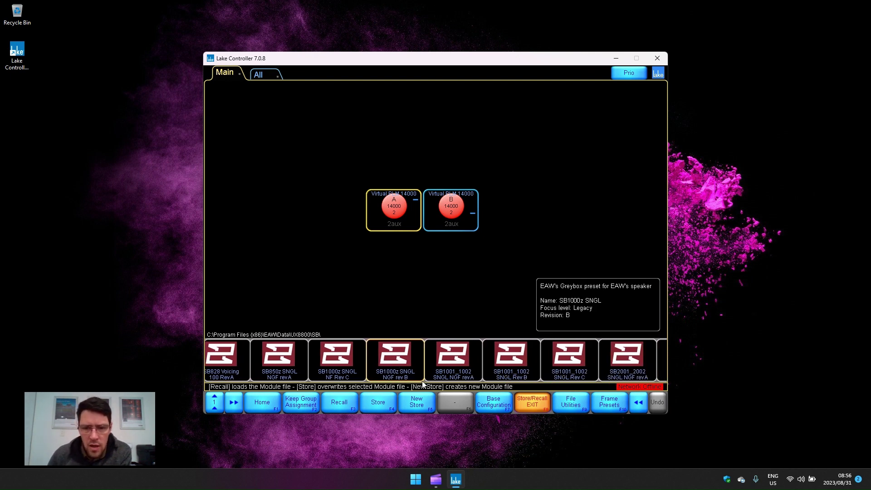
{"action": "left_click", "coordinate": [447, 363]}
{"action": "left_click", "coordinate": [517, 361]}
{"action": "left_click", "coordinate": [581, 362]}
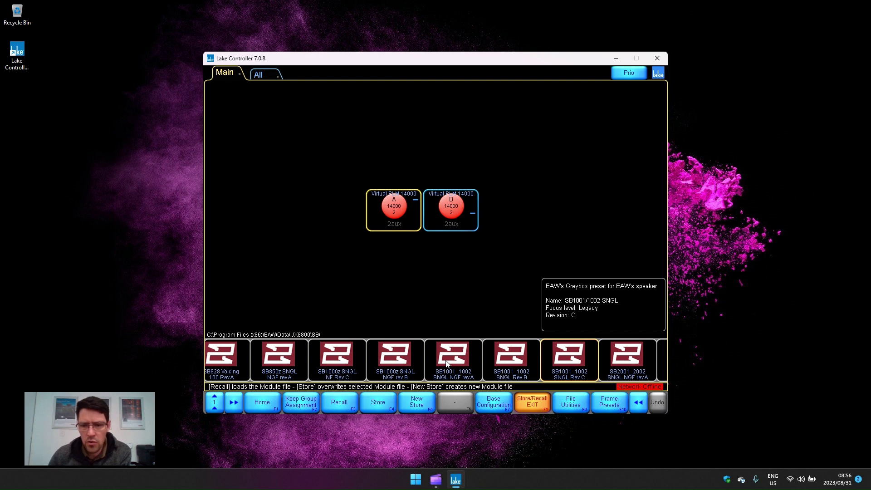
Recall SB1001_1002 SNGL Rev C onto the PLM 14000 and confirm overwriting the module
{"action": "double_click", "coordinate": [577, 363]}
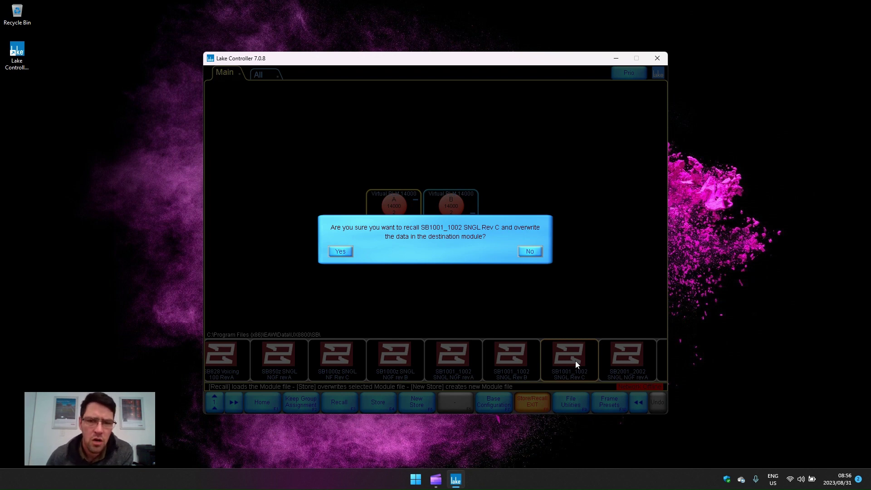
{"action": "left_click", "coordinate": [341, 252]}
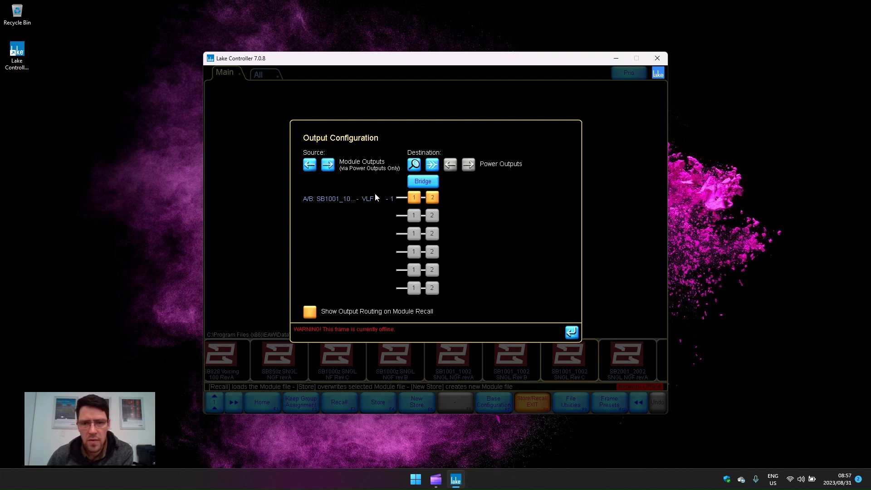
Accept the VLF routing to power outputs 1 and 2 and exit Store/Recall
{"action": "left_click", "coordinate": [572, 332]}
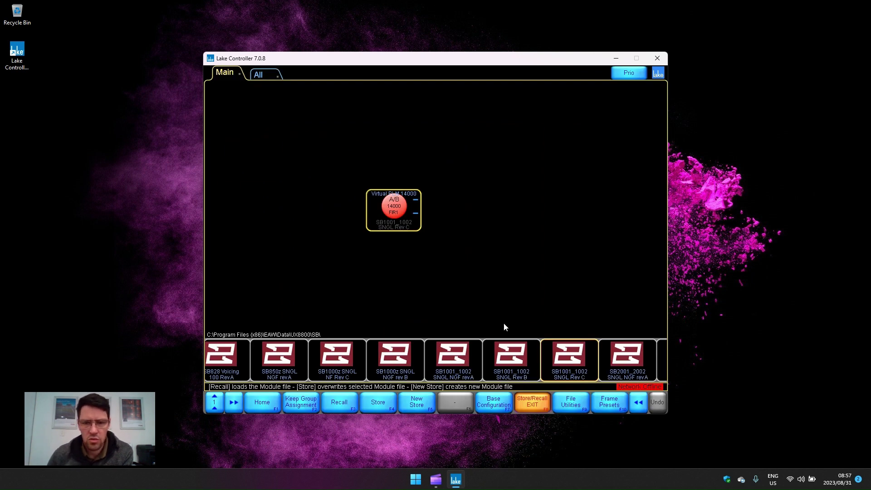
{"action": "left_click", "coordinate": [530, 401]}
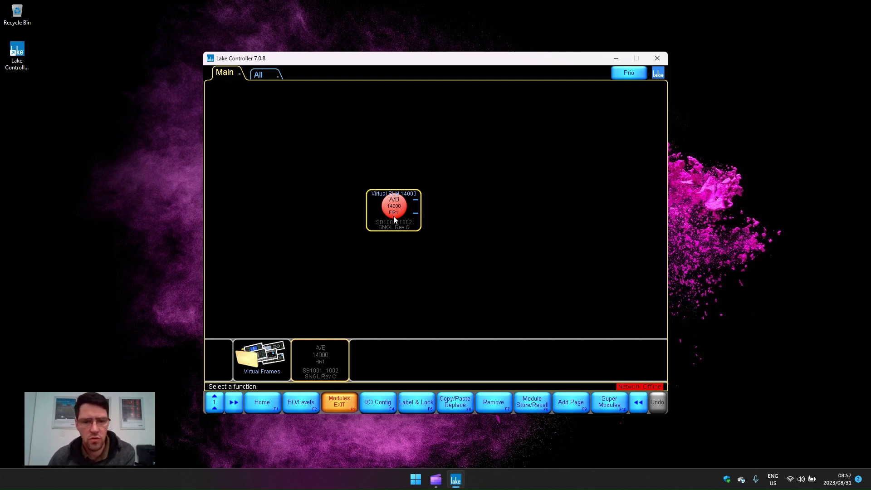
Open the I/O Config page and its Dante Configuration dialog for the A/B module
{"action": "left_click", "coordinate": [381, 402]}
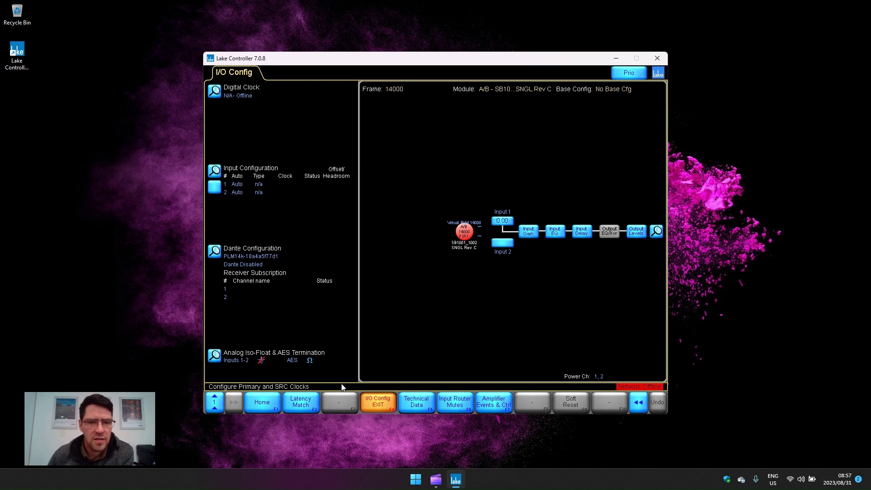
{"action": "left_click", "coordinate": [212, 252]}
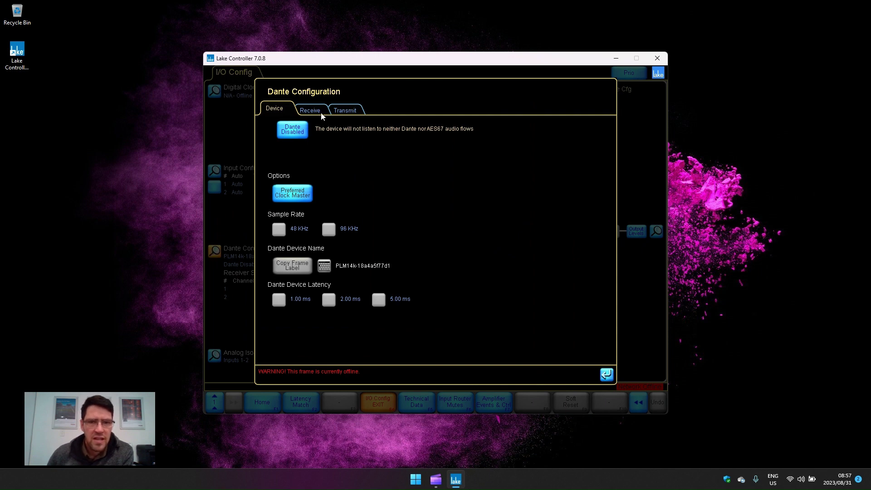
Enable Dante, toggle Preferred Clock Master, and close the Dante Configuration dialog
{"action": "left_click", "coordinate": [295, 132]}
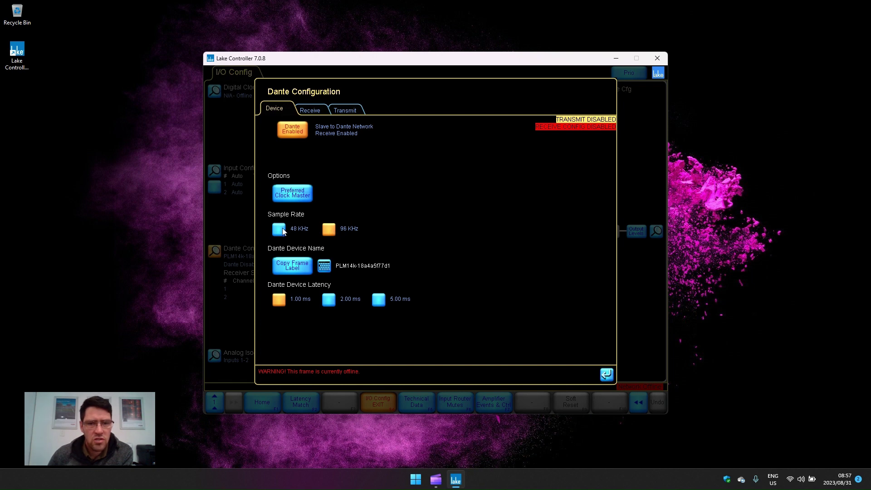
{"action": "left_click", "coordinate": [299, 195]}
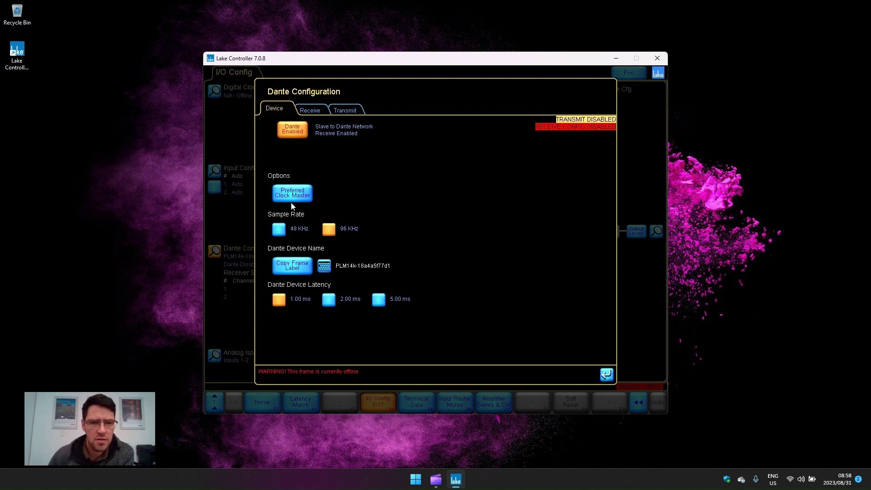
{"action": "left_click", "coordinate": [605, 375]}
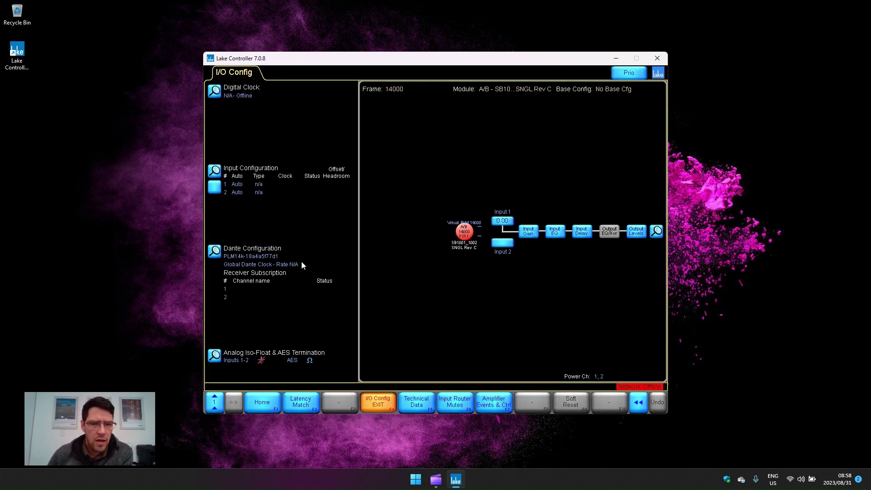
{"action": "left_click", "coordinate": [215, 356]}
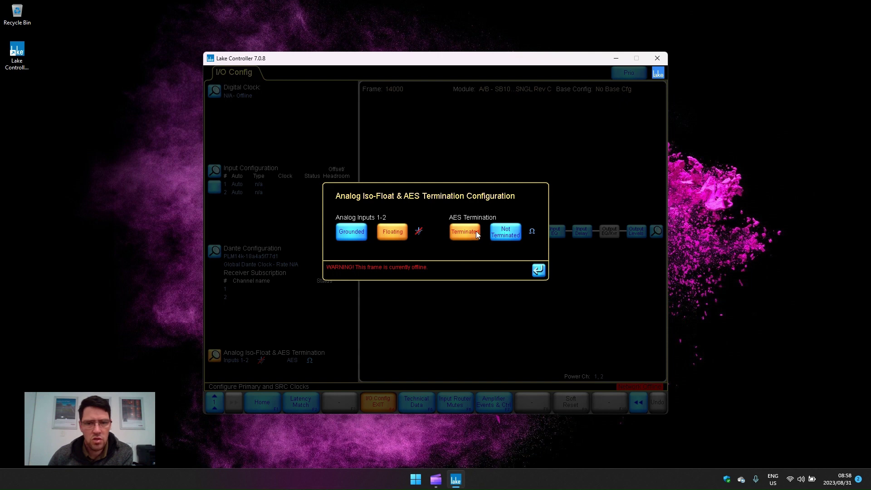
{"action": "left_click", "coordinate": [538, 270]}
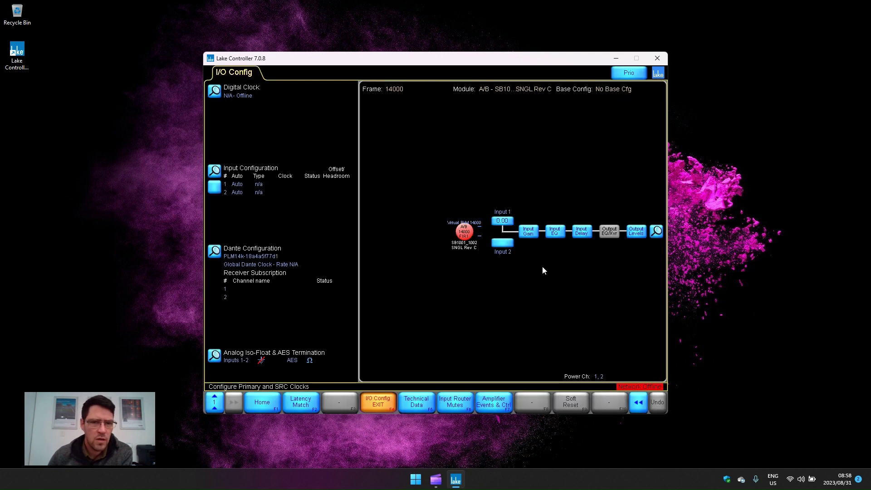
Review Input 1's priority sources: Dante first, AES1 - Ch. 1 third, Analog - Ch. 1 fourth
{"action": "left_click", "coordinate": [214, 171]}
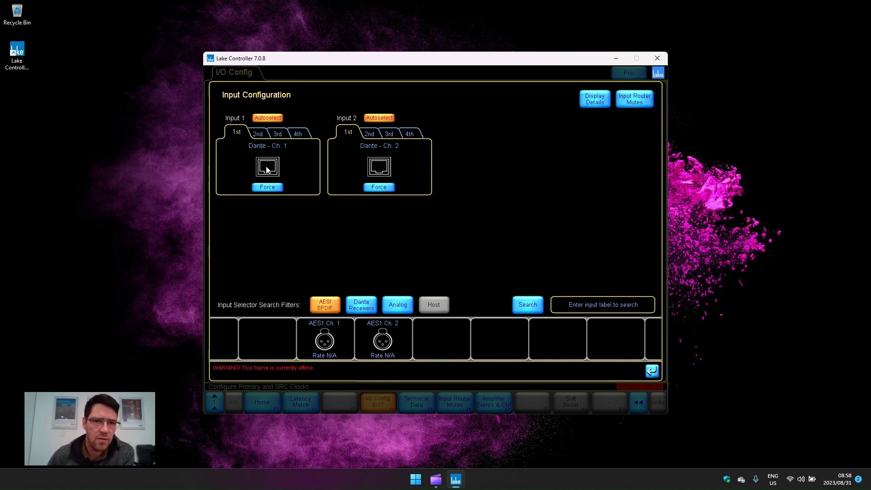
{"action": "left_click", "coordinate": [259, 135]}
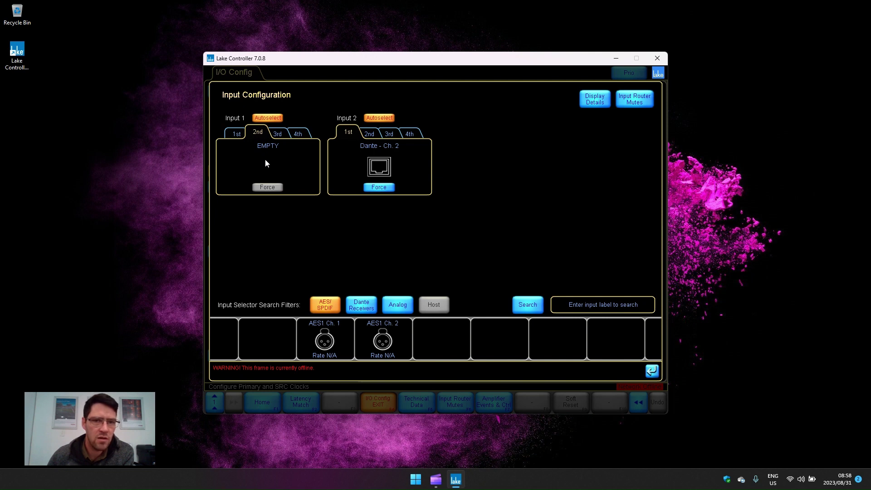
{"action": "left_click", "coordinate": [278, 134]}
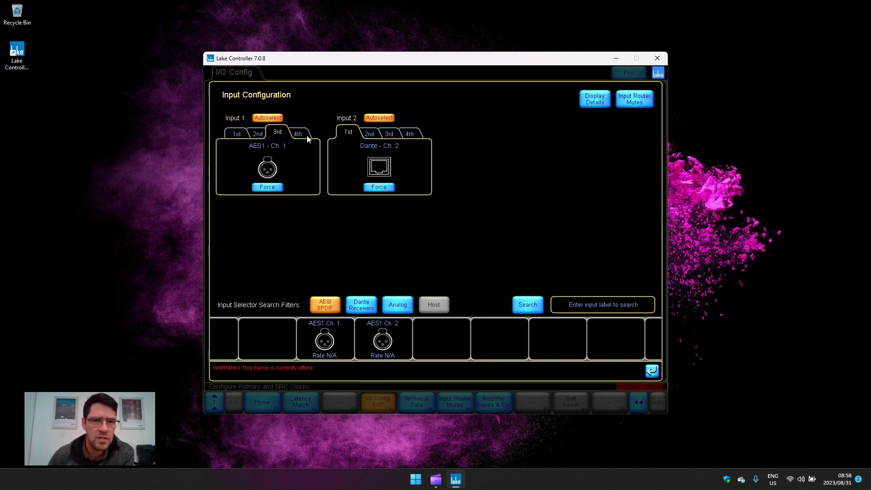
{"action": "left_click", "coordinate": [301, 135]}
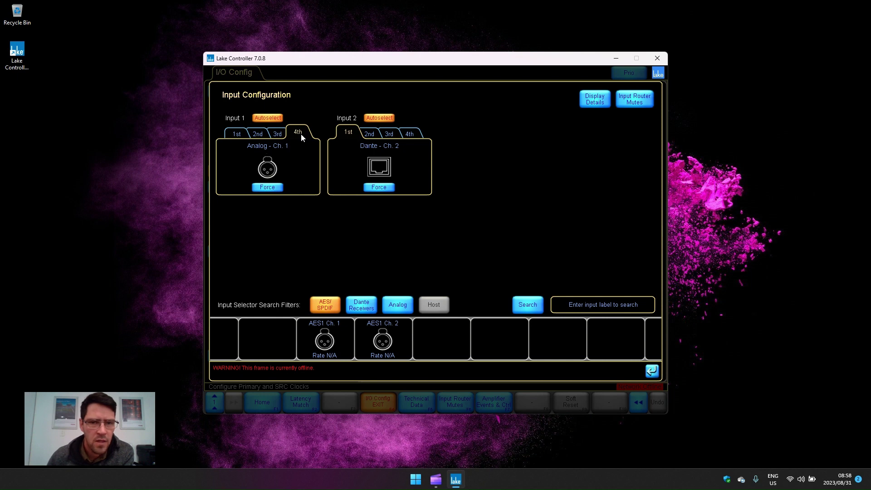
{"action": "left_click", "coordinate": [278, 135]}
{"action": "left_click", "coordinate": [250, 135]}
{"action": "left_click", "coordinate": [237, 135]}
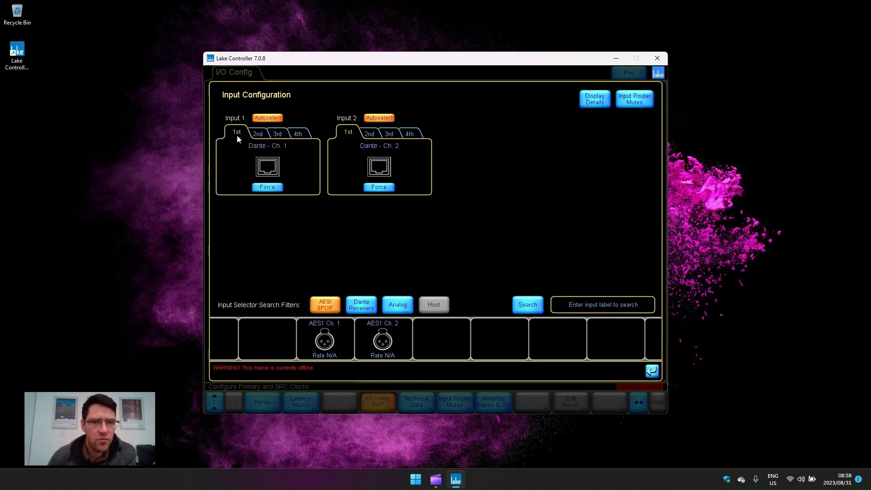
{"action": "left_click", "coordinate": [256, 136]}
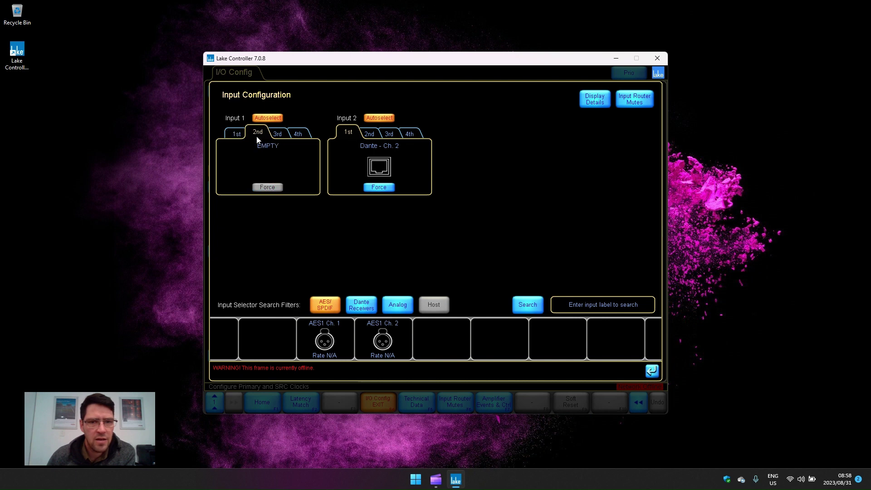
{"action": "left_click", "coordinate": [281, 133]}
{"action": "left_click", "coordinate": [296, 134]}
{"action": "left_click", "coordinate": [282, 134]}
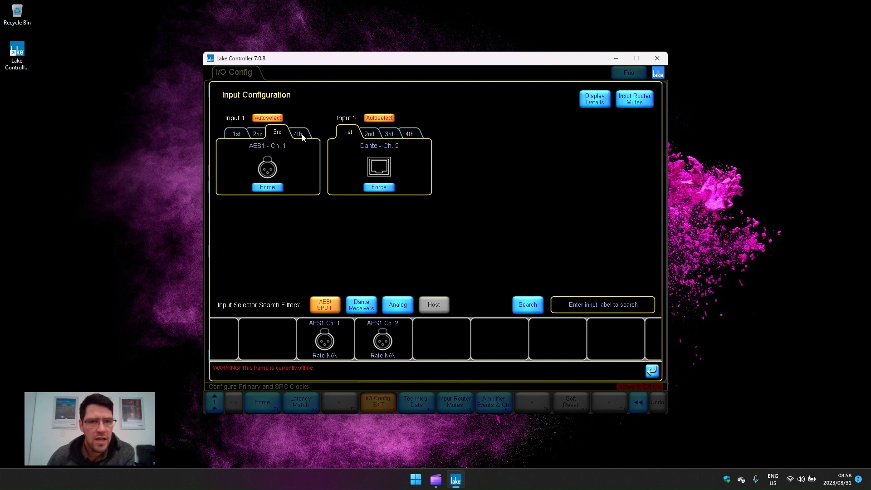
{"action": "left_click", "coordinate": [300, 135]}
{"action": "left_click", "coordinate": [278, 134]}
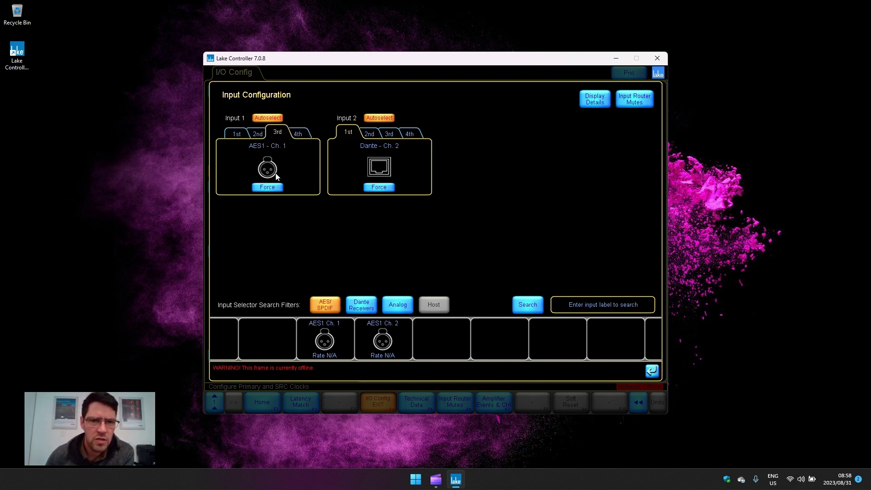
Remove AES1 - Ch. 1 and the analog source from Input 1's third and fourth priorities
{"action": "left_click_drag", "start_coordinate": [268, 168], "coordinate": [285, 239]}
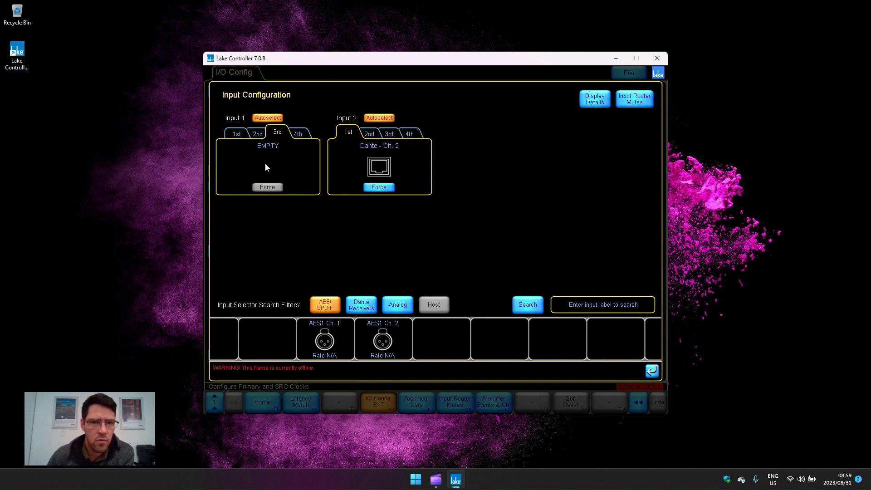
{"action": "left_click", "coordinate": [300, 133]}
{"action": "left_click_drag", "start_coordinate": [271, 166], "coordinate": [276, 230]}
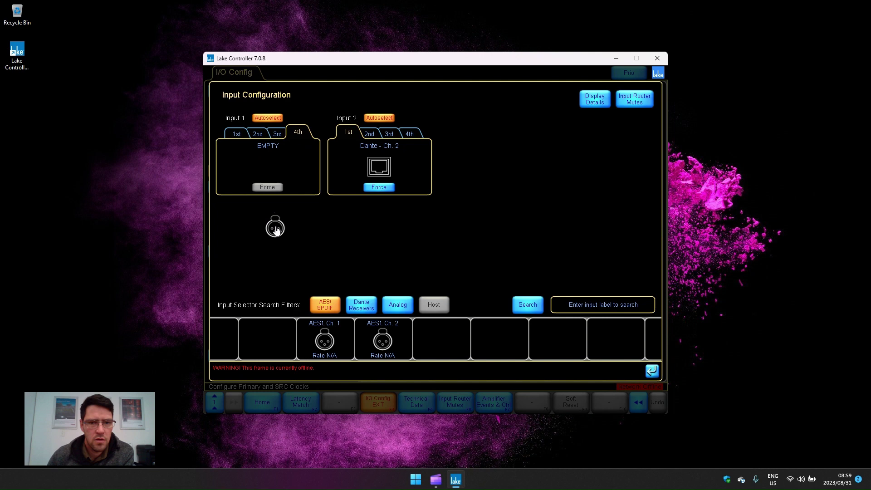
{"action": "left_click", "coordinate": [248, 136]}
{"action": "left_click", "coordinate": [259, 136]}
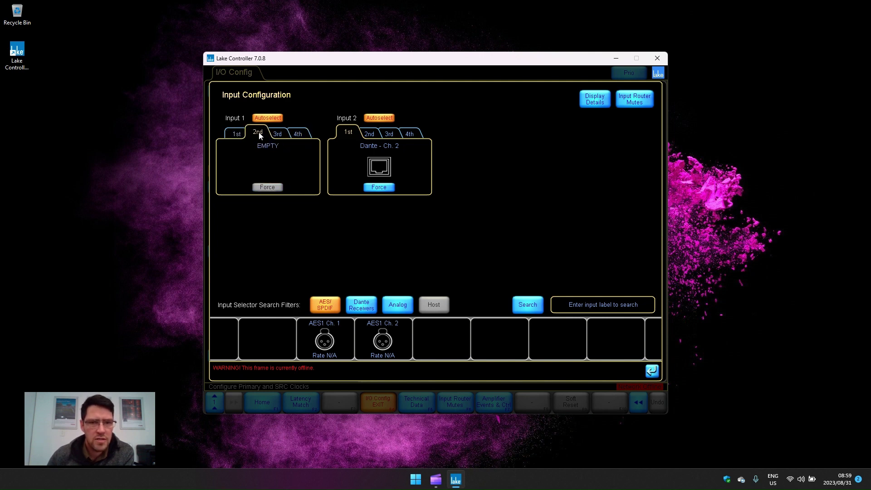
Assign Analog Ch. 1 as Input 1's second priority and clear Input 2's third and fourth sources
{"action": "left_click", "coordinate": [396, 309]}
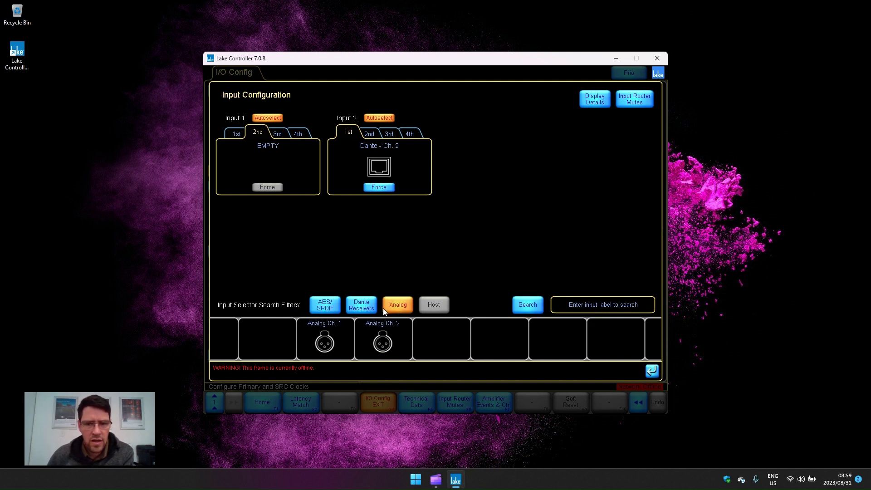
{"action": "left_click_drag", "start_coordinate": [332, 343], "coordinate": [268, 167]}
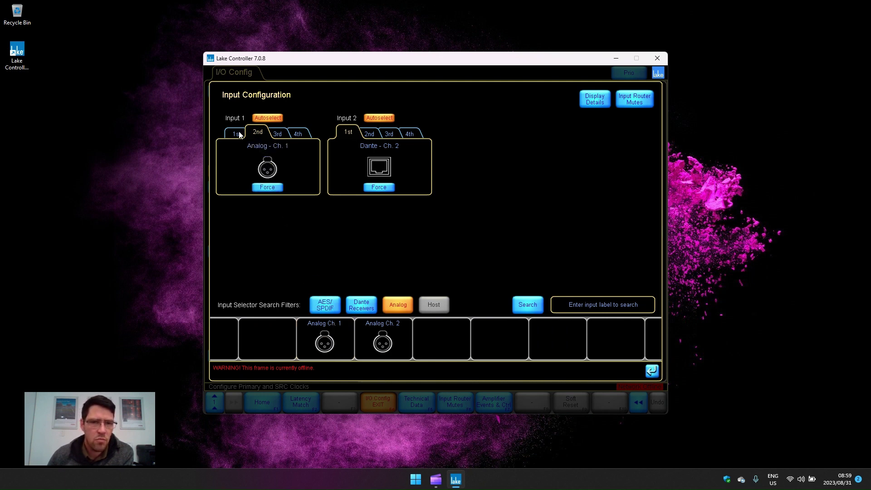
{"action": "left_click", "coordinate": [377, 138]}
{"action": "left_click", "coordinate": [393, 137]}
{"action": "left_click_drag", "start_coordinate": [392, 171], "coordinate": [381, 222]}
{"action": "left_click", "coordinate": [408, 136]}
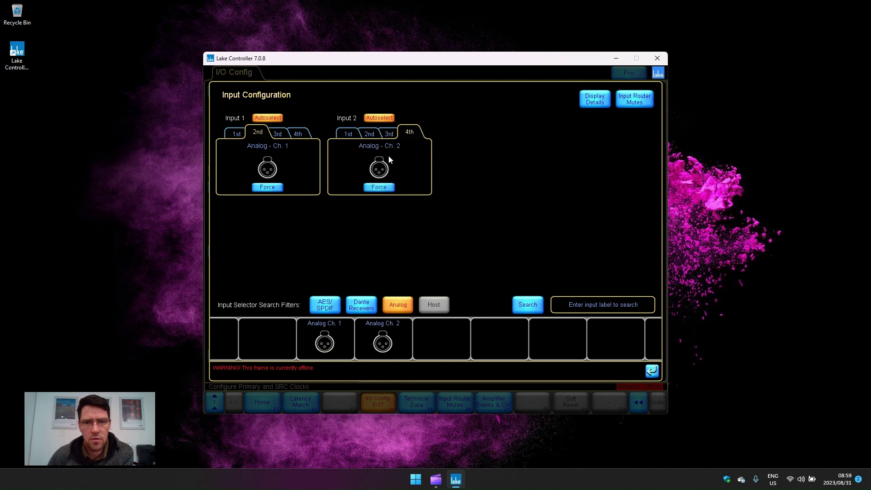
{"action": "left_click_drag", "start_coordinate": [383, 158], "coordinate": [376, 227]}
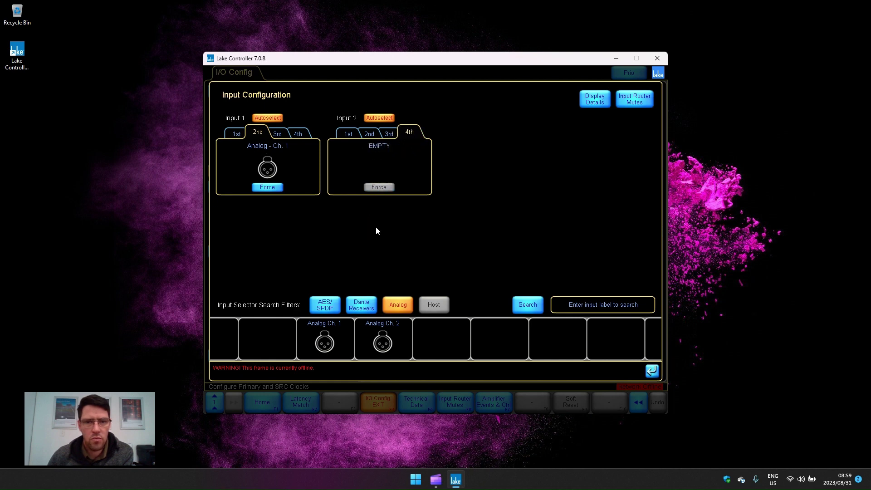
Assign Analog Ch. 2 as Input 2's second priority and list the AES sources again
{"action": "left_click", "coordinate": [377, 137]}
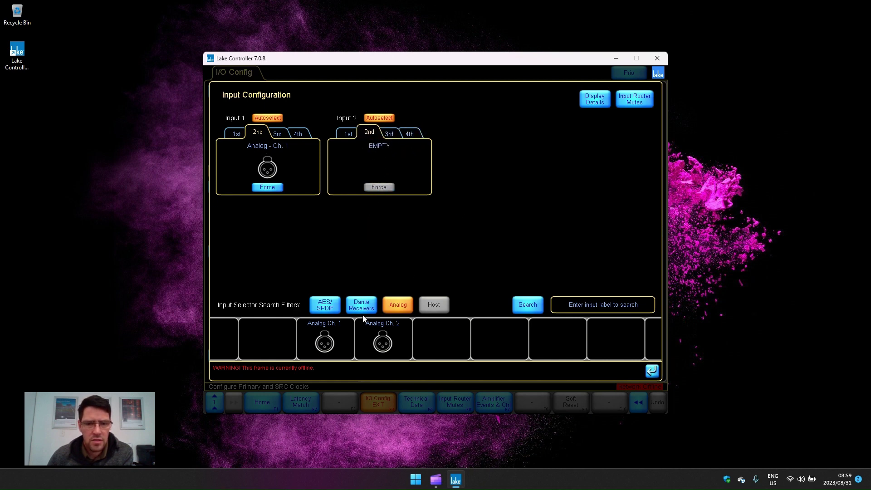
{"action": "left_click_drag", "start_coordinate": [384, 344], "coordinate": [380, 170]}
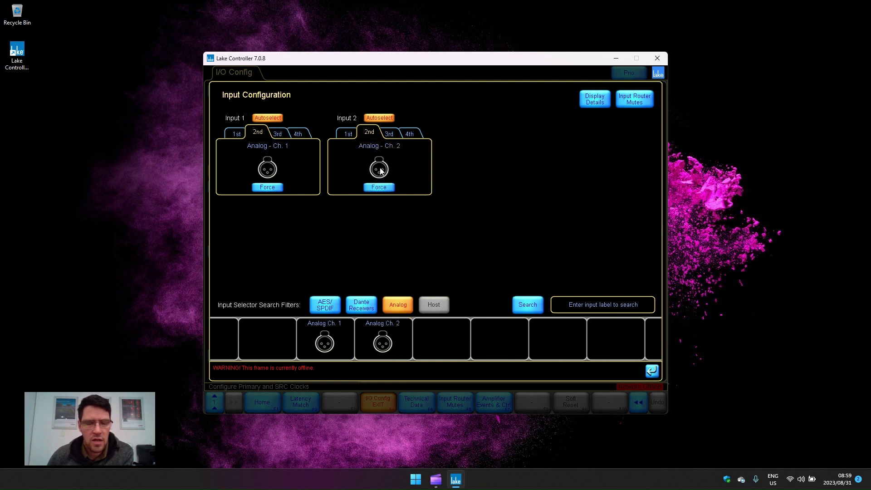
{"action": "left_click", "coordinate": [325, 304]}
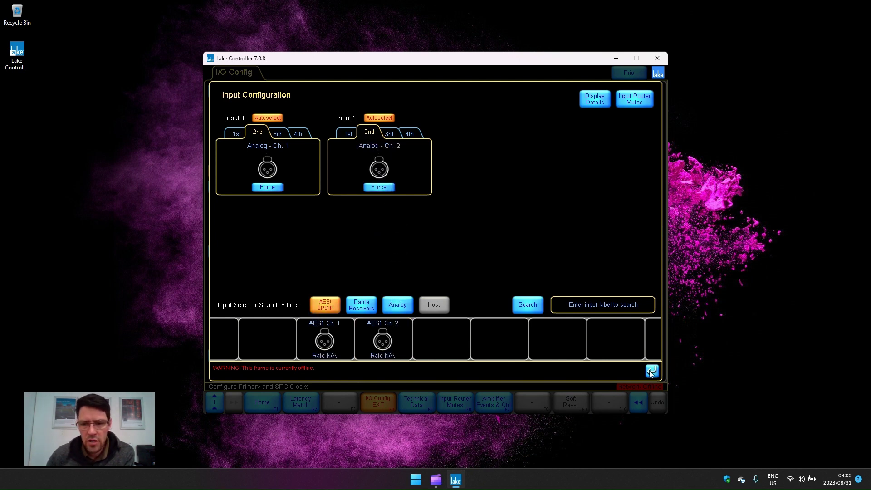
Leave I/O configuration and bring up the module's PEQ1 parametric equalizer
{"action": "left_click", "coordinate": [651, 371]}
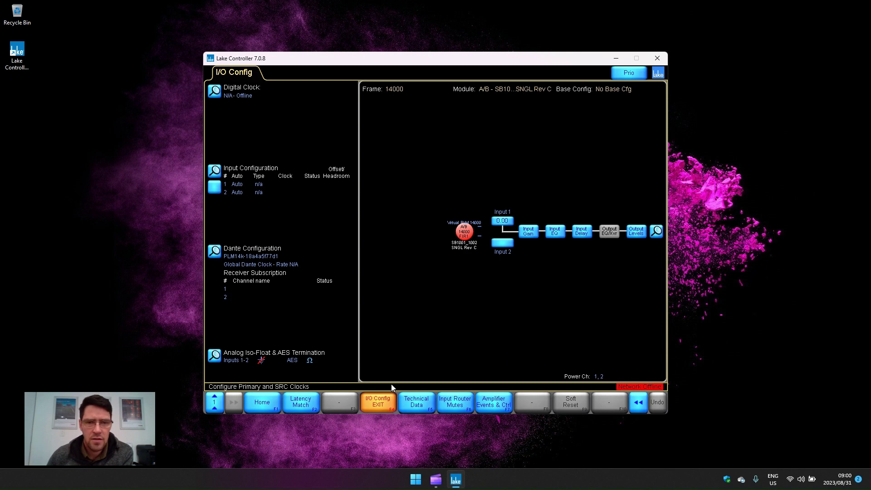
{"action": "left_click", "coordinate": [377, 403]}
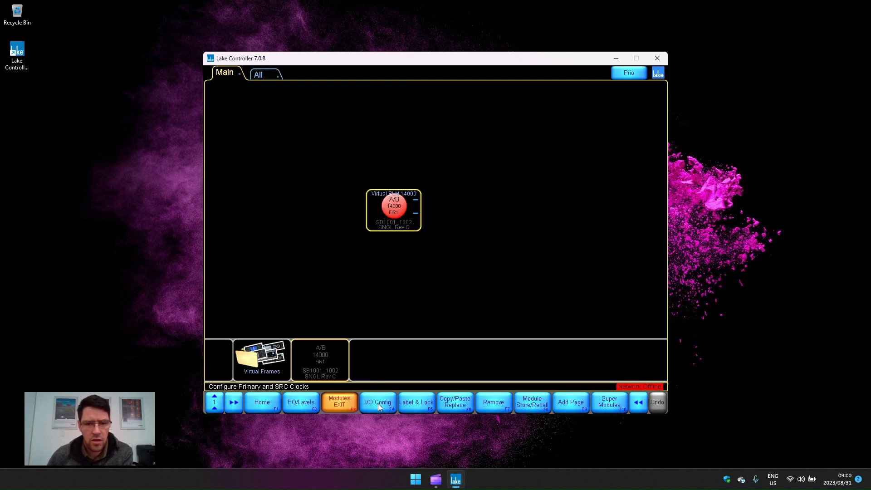
{"action": "left_click", "coordinate": [296, 404]}
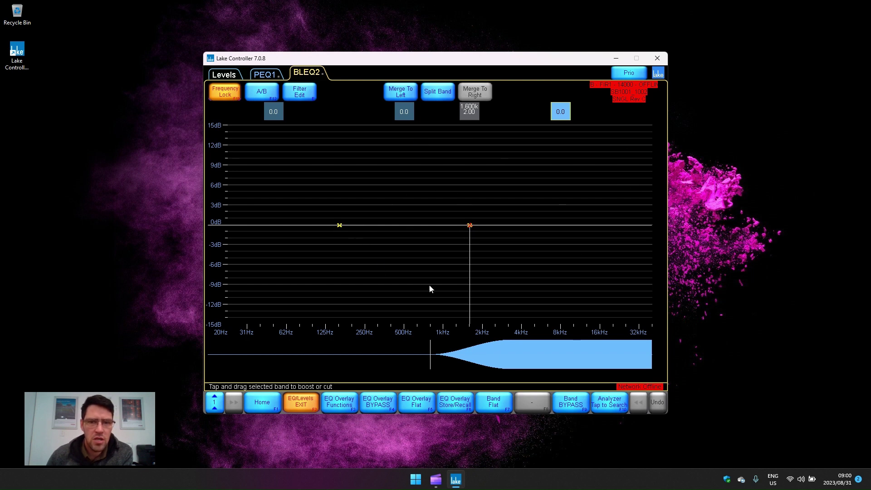
{"action": "left_click", "coordinate": [271, 73]}
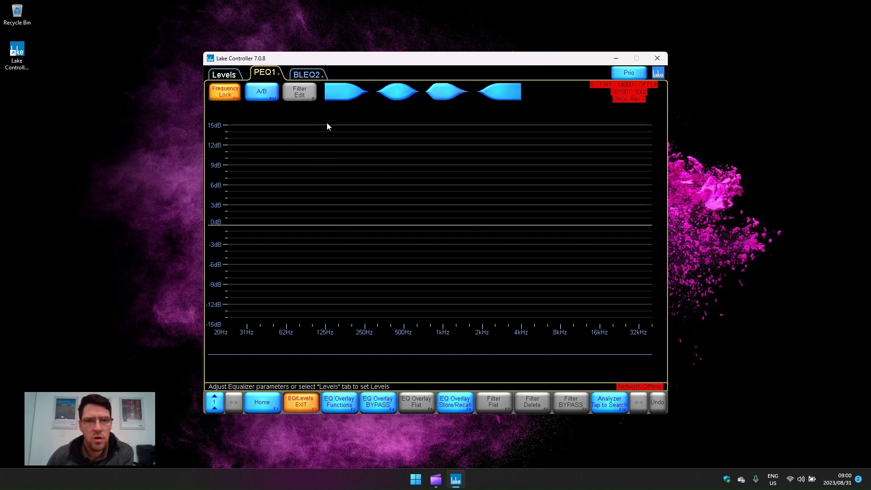
Add filters at 476.8 Hz, 2.125k/3.373k and a 10.47k high shelf; boost the pair down to 700.9 Hz
{"action": "left_click_drag", "start_coordinate": [396, 99], "coordinate": [397, 222]}
{"action": "left_click_drag", "start_coordinate": [447, 90], "coordinate": [493, 225]}
{"action": "left_click_drag", "start_coordinate": [511, 97], "coordinate": [574, 226]}
{"action": "left_click", "coordinate": [485, 115]}
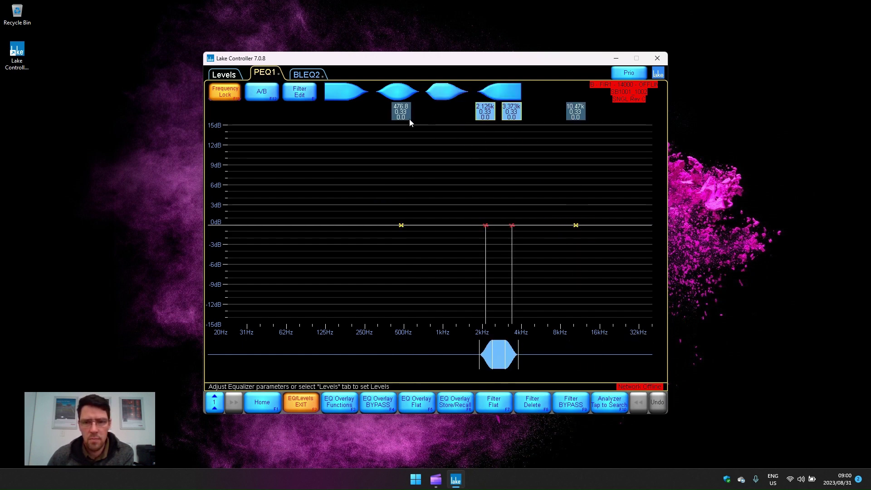
{"action": "left_click", "coordinate": [408, 117]}
{"action": "left_click", "coordinate": [481, 108]}
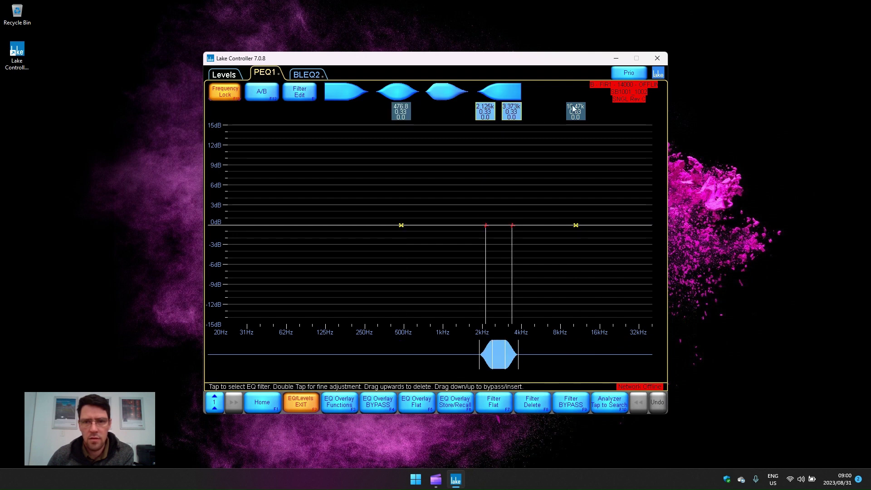
{"action": "left_click", "coordinate": [574, 107]}
{"action": "left_click", "coordinate": [506, 110]}
{"action": "left_click_drag", "start_coordinate": [513, 226], "coordinate": [511, 192]}
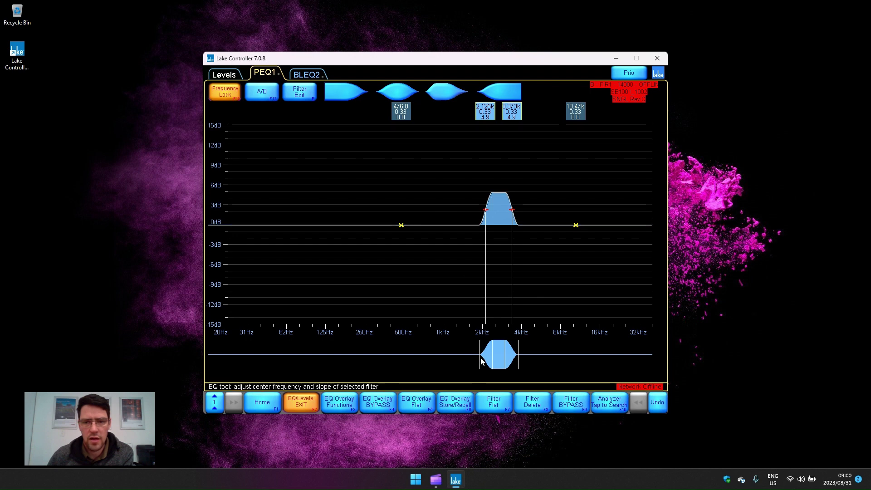
{"action": "left_click_drag", "start_coordinate": [481, 359], "coordinate": [358, 355]}
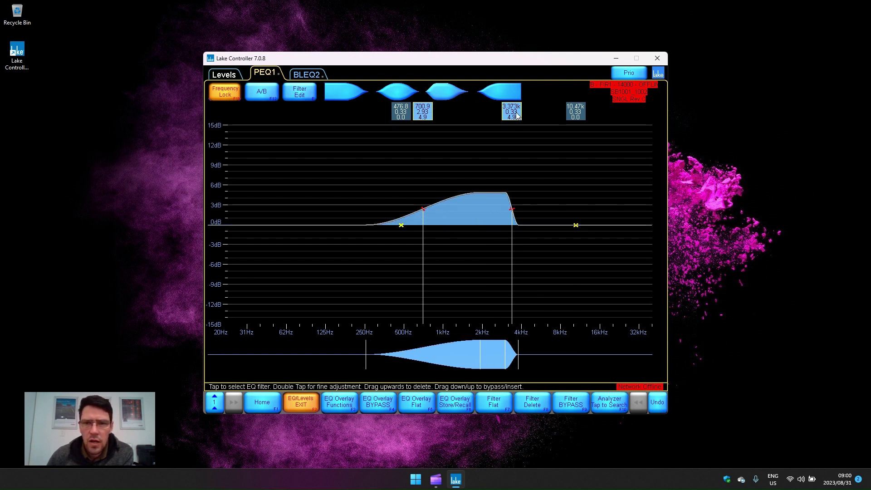
Delete the boosted filter pair, the 476.8 filter and the 10.47k filter, confirming each
{"action": "left_click", "coordinate": [529, 406]}
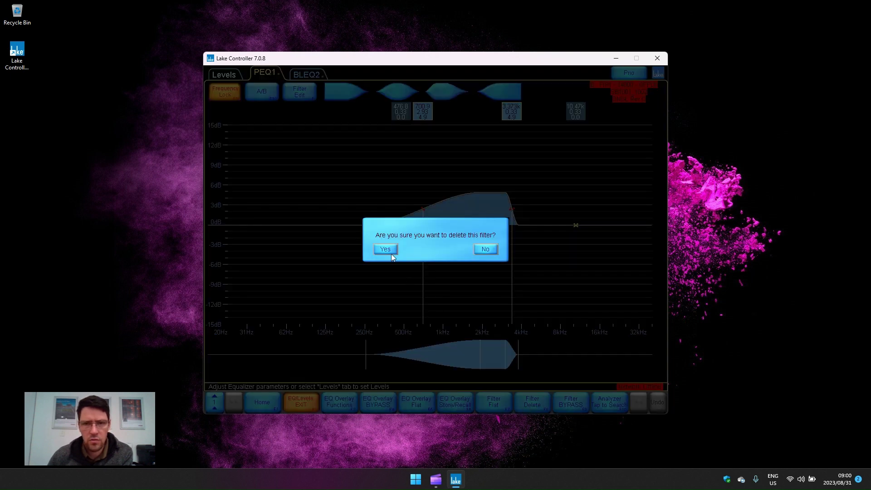
{"action": "left_click", "coordinate": [387, 250]}
{"action": "left_click", "coordinate": [535, 403]}
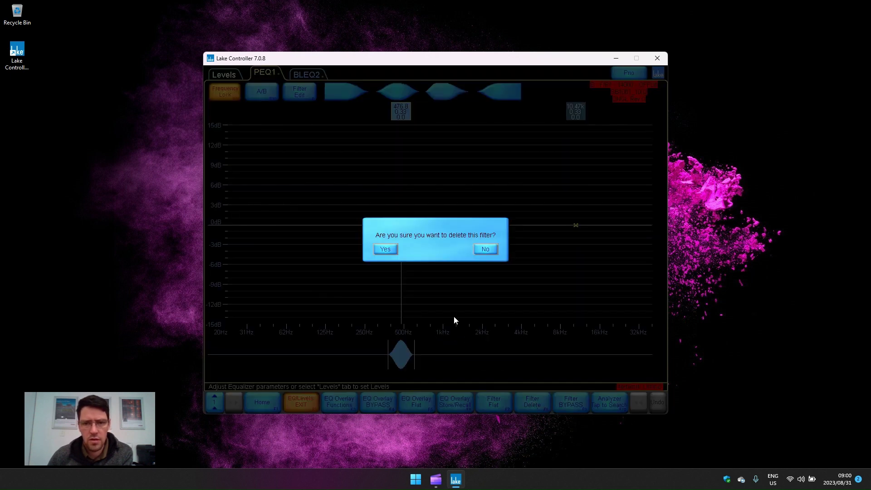
{"action": "left_click", "coordinate": [385, 249]}
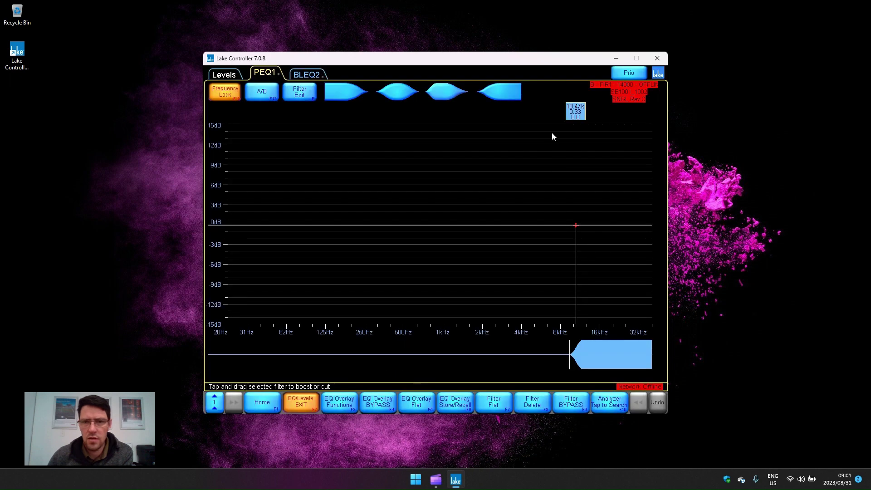
{"action": "left_click", "coordinate": [542, 402]}
{"action": "left_click", "coordinate": [389, 251]}
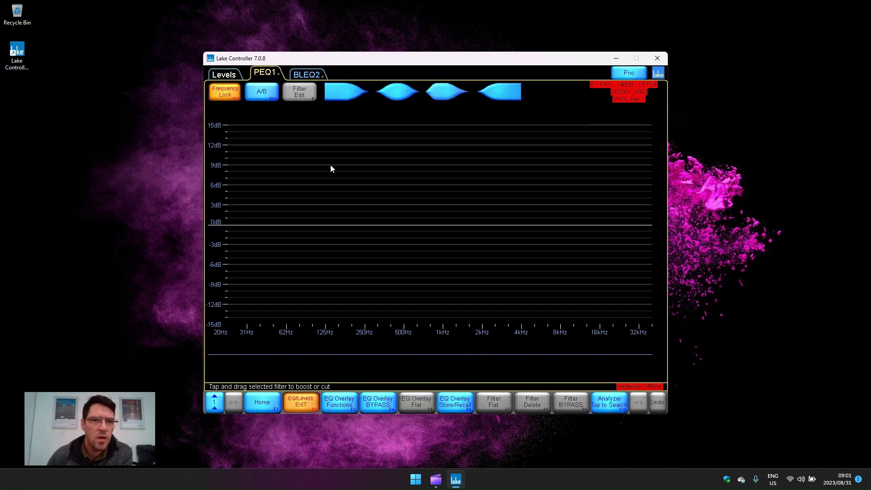
Test the gain fader on the Levels view, then set gain back to 0.00 dB
{"action": "left_click", "coordinate": [221, 76]}
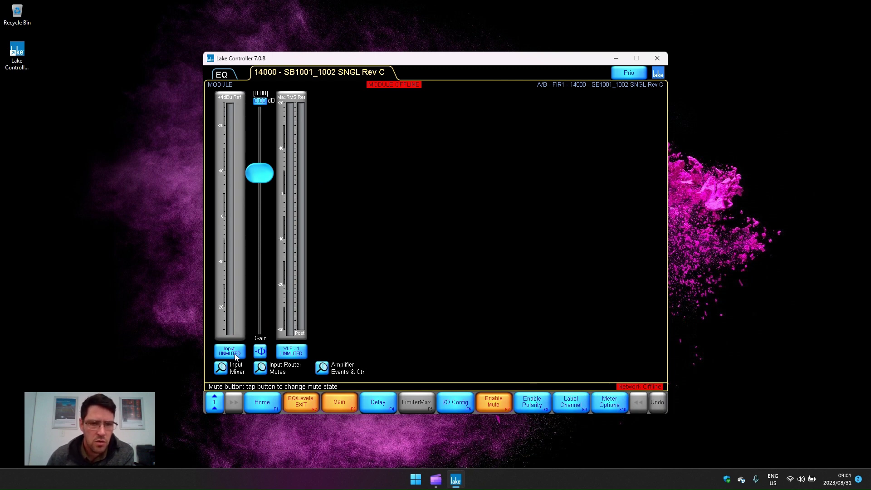
{"action": "left_click_drag", "start_coordinate": [257, 182], "coordinate": [258, 162]}
{"action": "left_click", "coordinate": [261, 100]}
{"action": "type", "text": "0"}
{"action": "key", "text": "Return"}
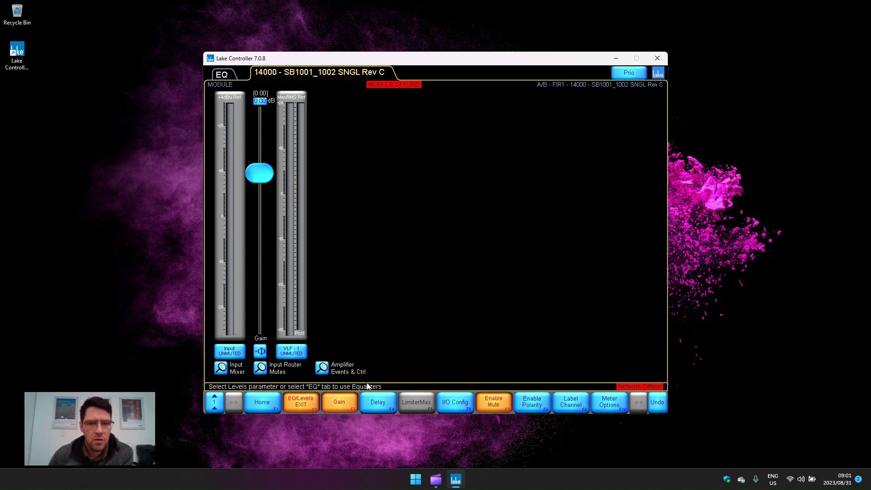
Test the delay fader, then set delay back to 0.00 ms
{"action": "left_click", "coordinate": [380, 405]}
{"action": "left_click_drag", "start_coordinate": [256, 325], "coordinate": [256, 248]}
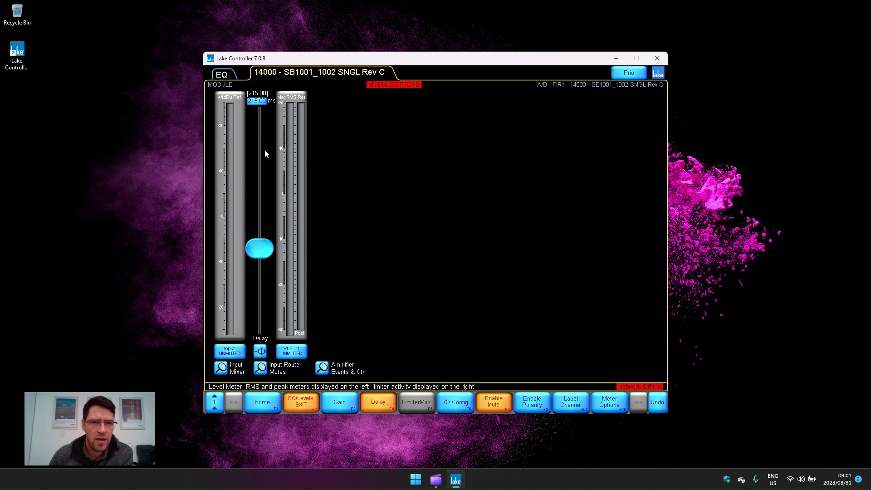
{"action": "left_click", "coordinate": [257, 101]}
{"action": "type", "text": "0"}
{"action": "key", "text": "Return"}
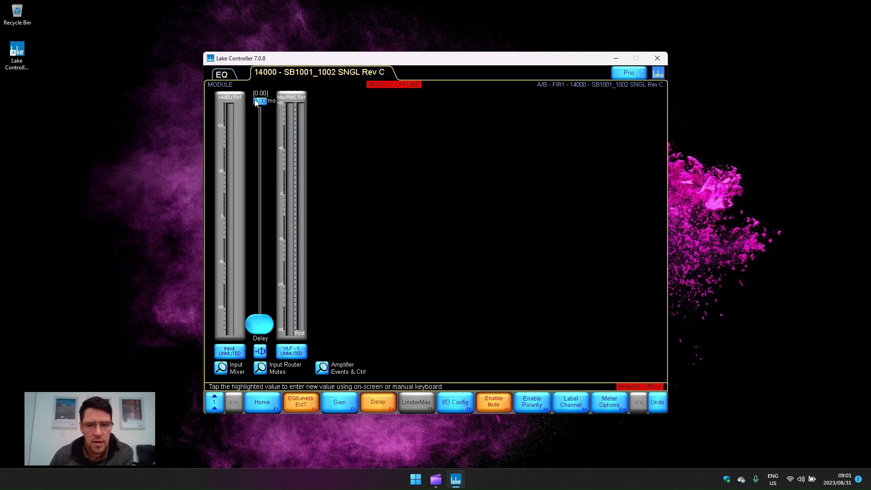